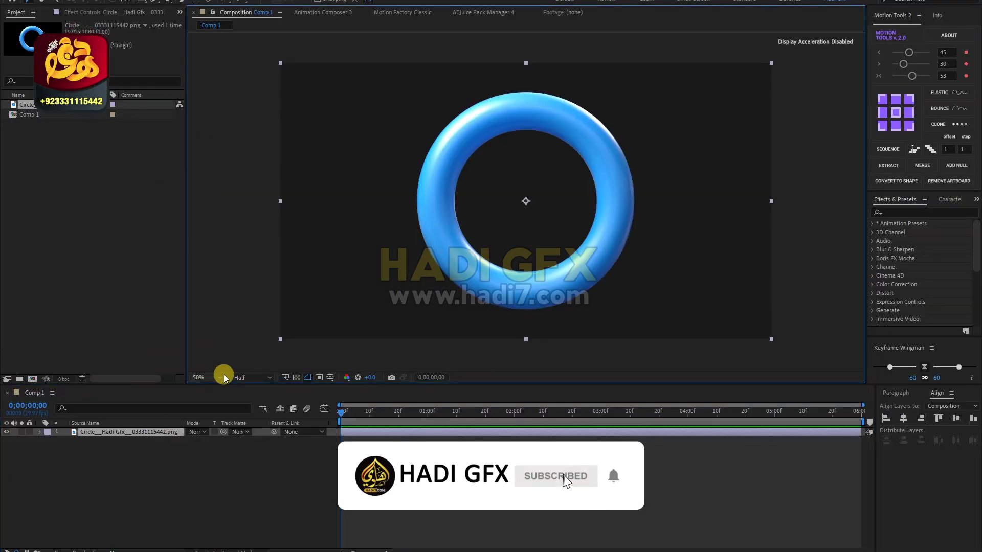
Create a new solid layer named BG
right_click(112, 460)
mouse_move(153, 332)
click(265, 359)
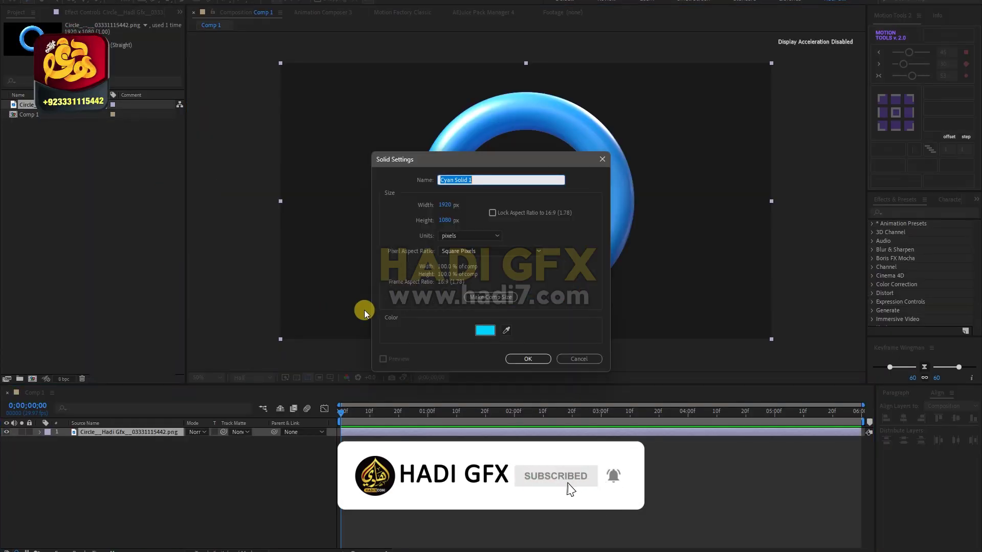
text(BG)
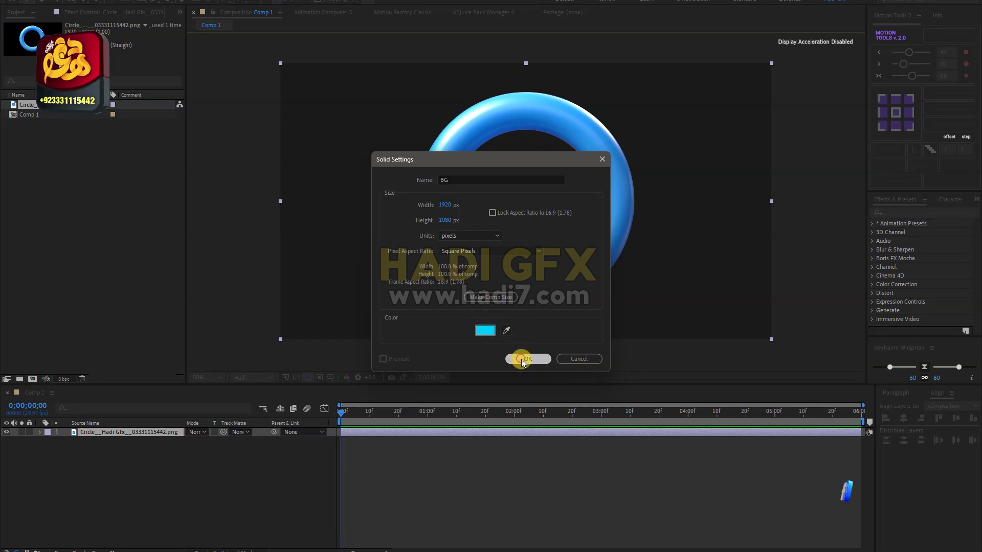
click(521, 359)
Apply Gradient Ramp to BG and send it below the ring layer
click(903, 210)
text(grad)
mouse_move(922, 293)
mouse_down()
mouse_move(196, 409)
mouse_move(113, 432)
mouse_up()
key(ctrl+shift+bracketleft)
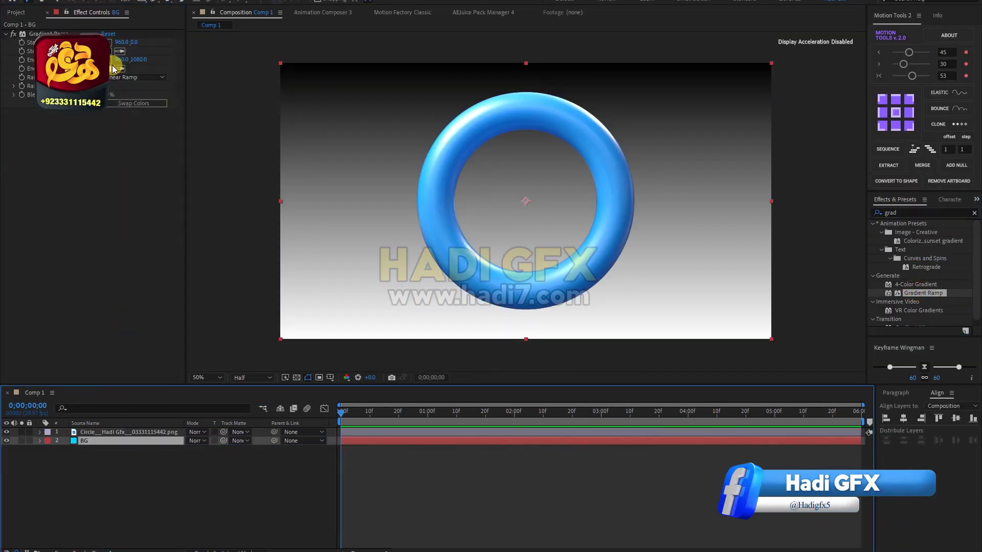
Set the gradient to a dark grey start colour and a near-black end colour
click(116, 105)
click(105, 51)
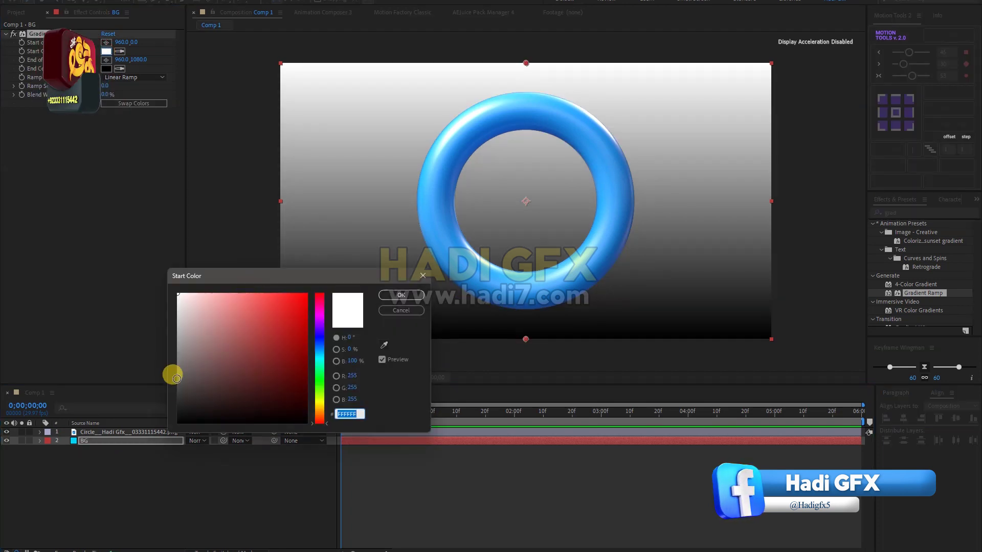
click(174, 392)
click(401, 295)
click(109, 51)
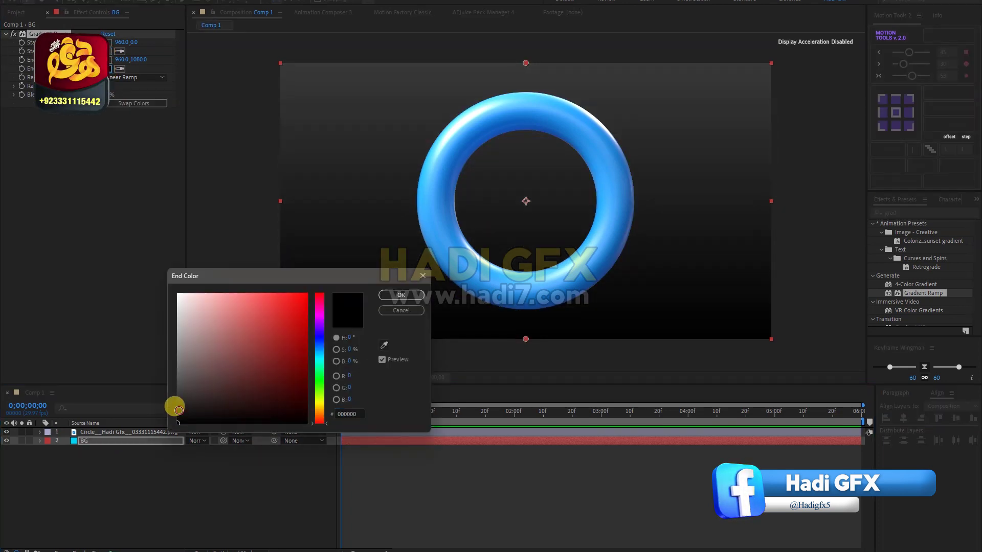
click(175, 405)
click(401, 295)
click(115, 49)
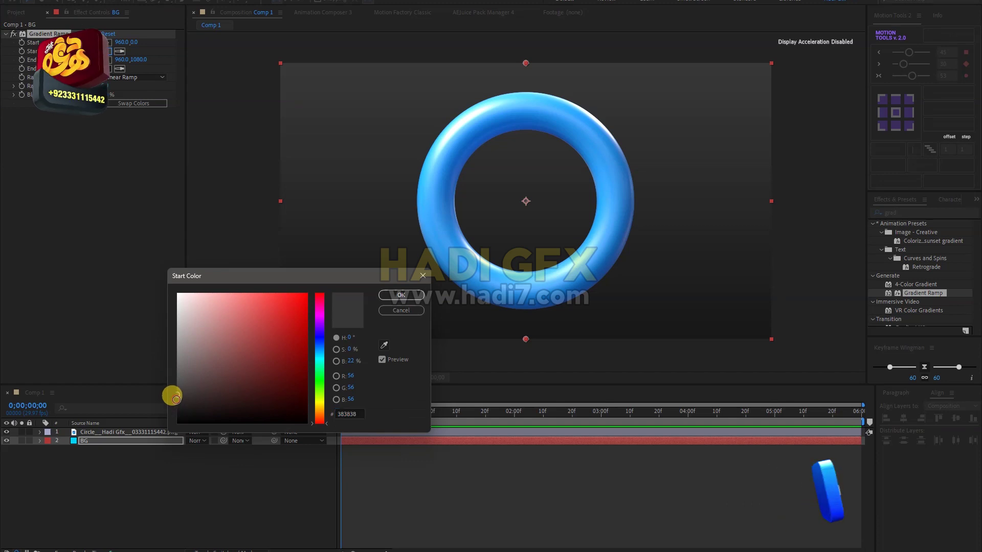
key(Return)
click(99, 433)
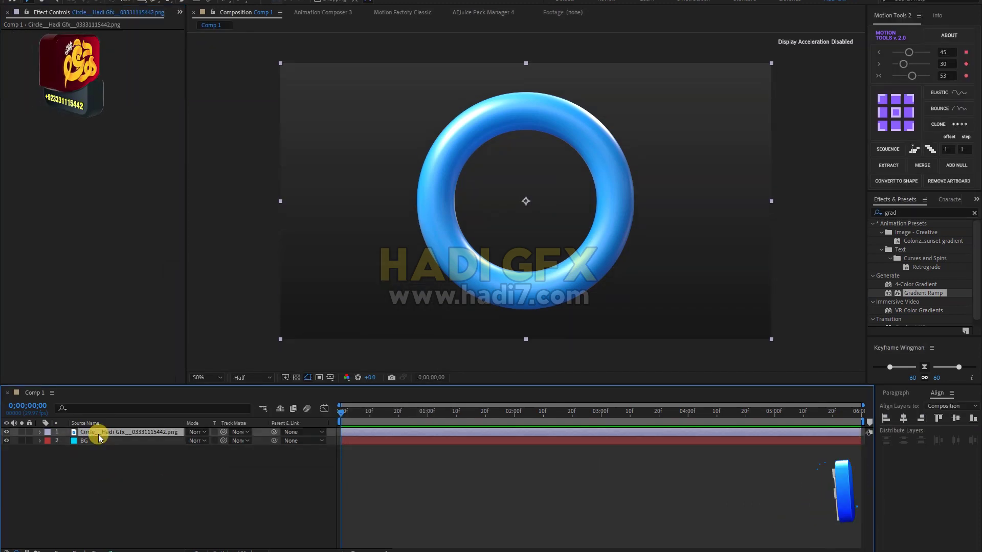
Apply Tritone to the ring and make its midtones grey
click(906, 211)
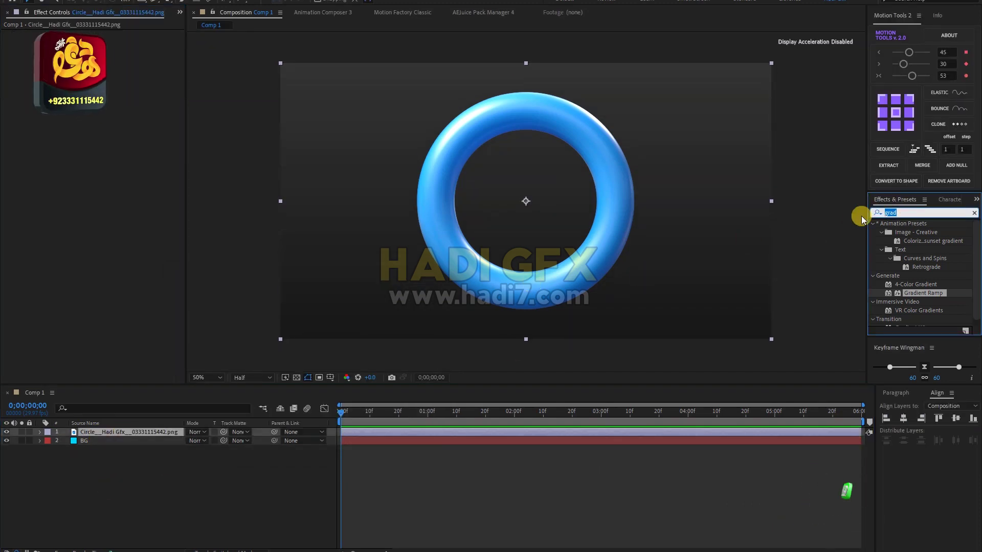
text(trit)
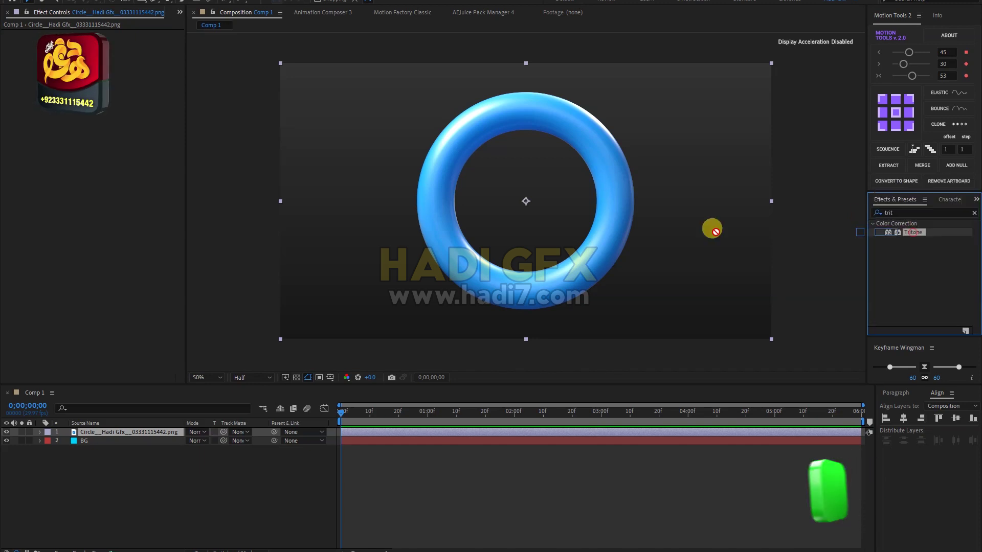
drag(913, 233, 109, 432)
click(111, 53)
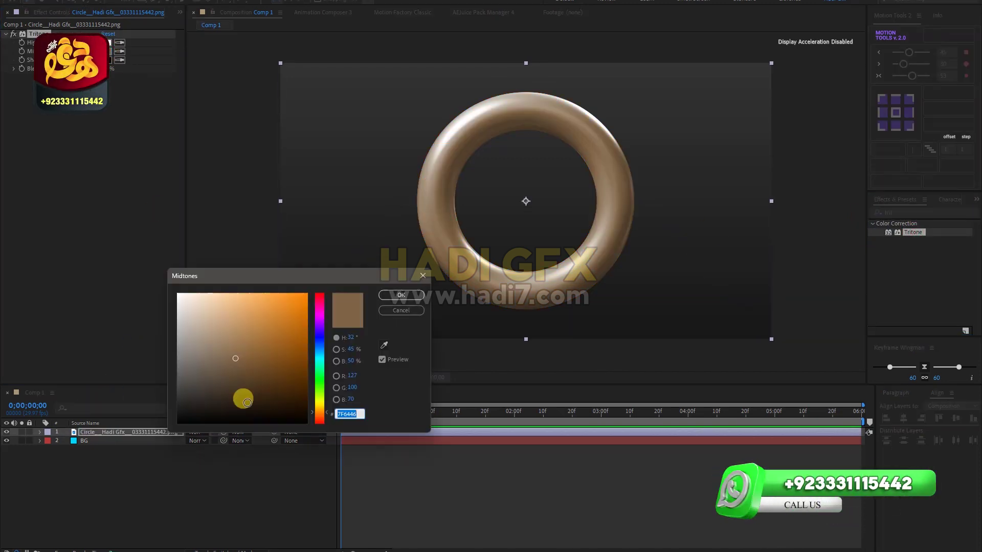
mouse_move(184, 350)
mouse_down()
mouse_move(162, 354)
mouse_move(147, 376)
mouse_up()
click(401, 295)
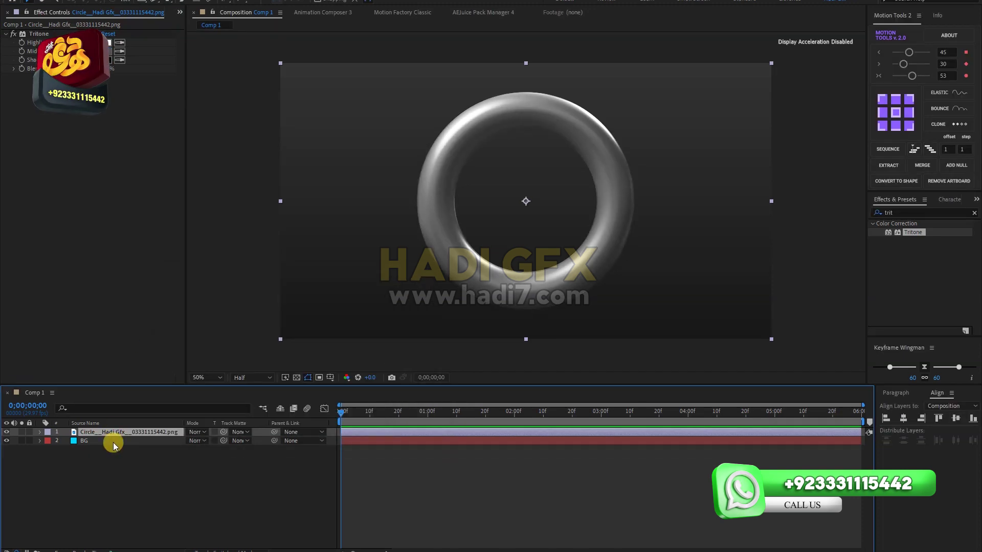
Lower the ring's opacity to 27%, duplicate it, and set the copy to 100%
key(t)
drag(188, 443, 160, 444)
click(140, 491)
click(115, 434)
key(ctrl+d)
drag(191, 440, 230, 439)
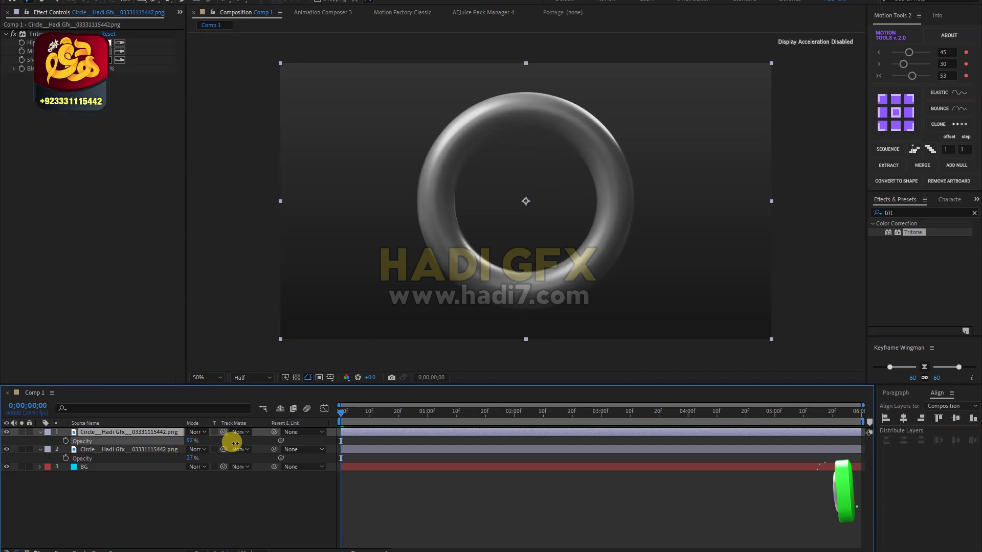
Try a light blue for the copy's Tritone midtones
click(109, 51)
click(320, 332)
click(306, 294)
click(317, 348)
drag(317, 348, 316, 346)
click(381, 296)
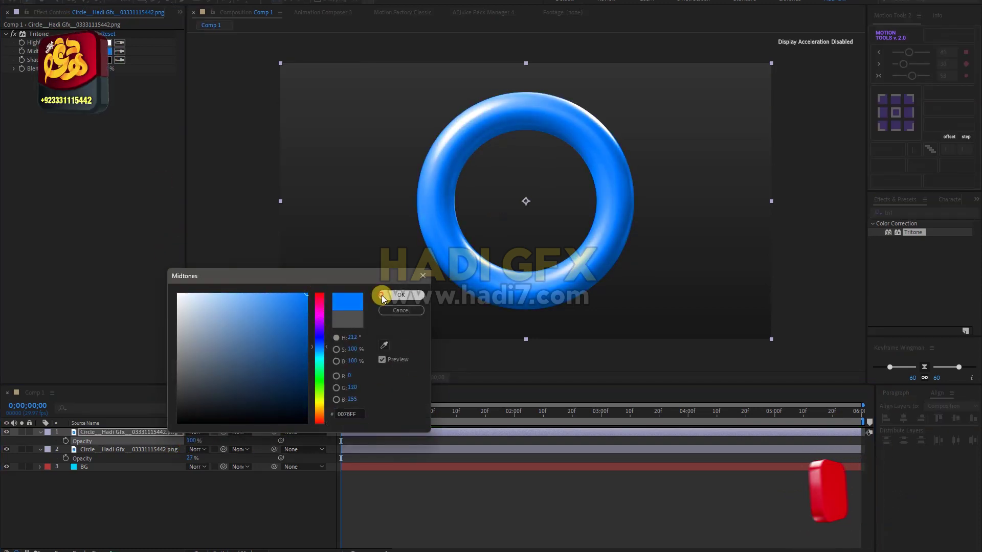
Set the copy's Tritone highlights to pink
click(109, 43)
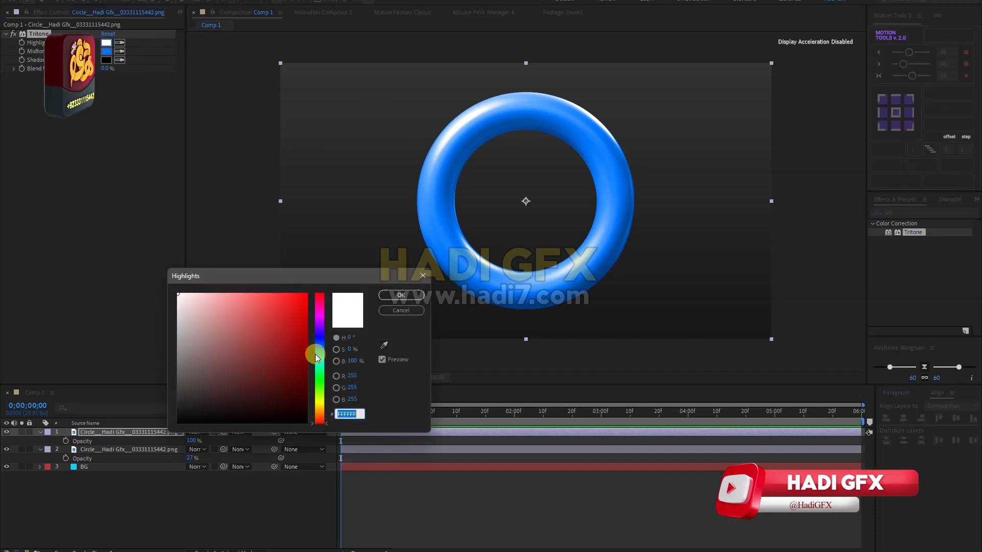
click(317, 356)
drag(254, 291, 234, 290)
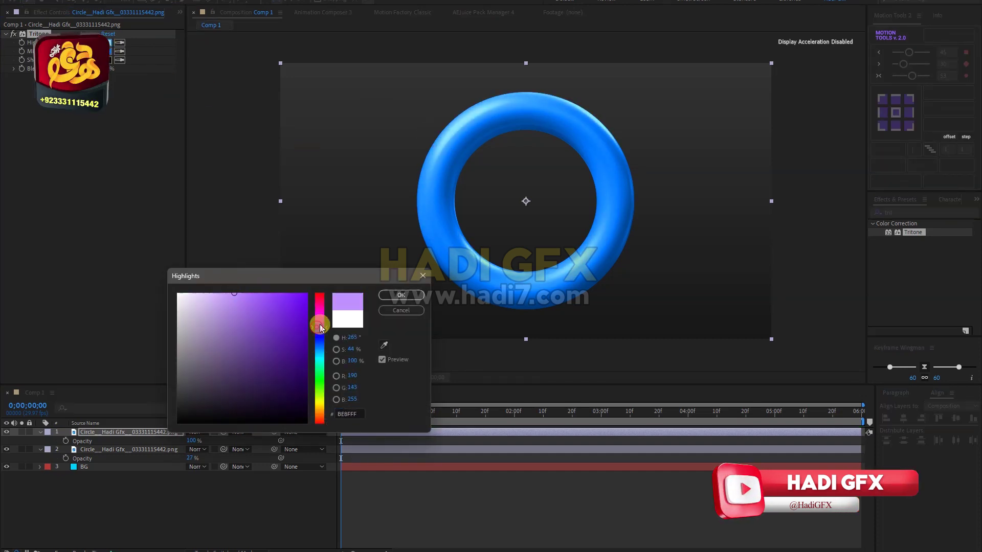
drag(318, 331, 321, 299)
click(387, 295)
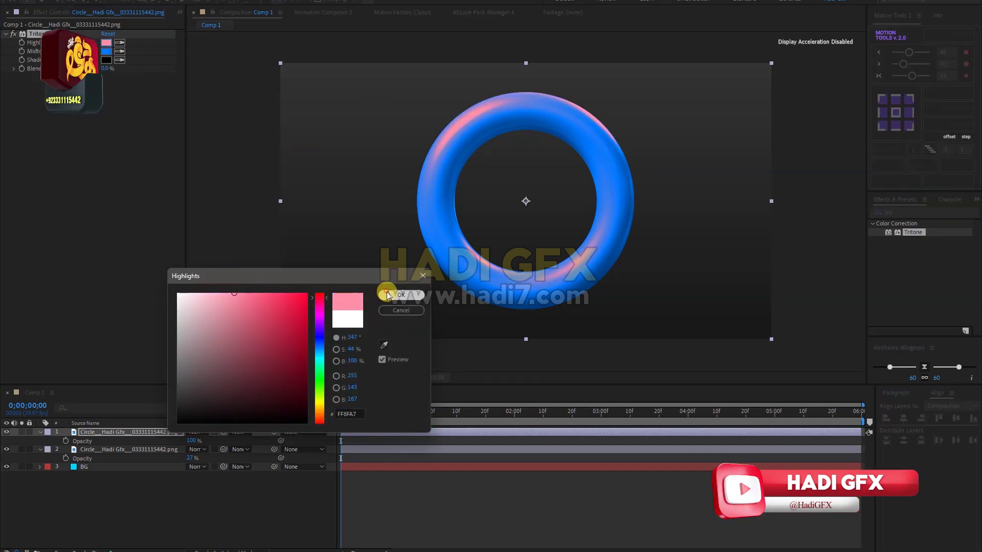
Change the copy's midtones to red (FF001E)
click(107, 51)
drag(320, 310, 318, 299)
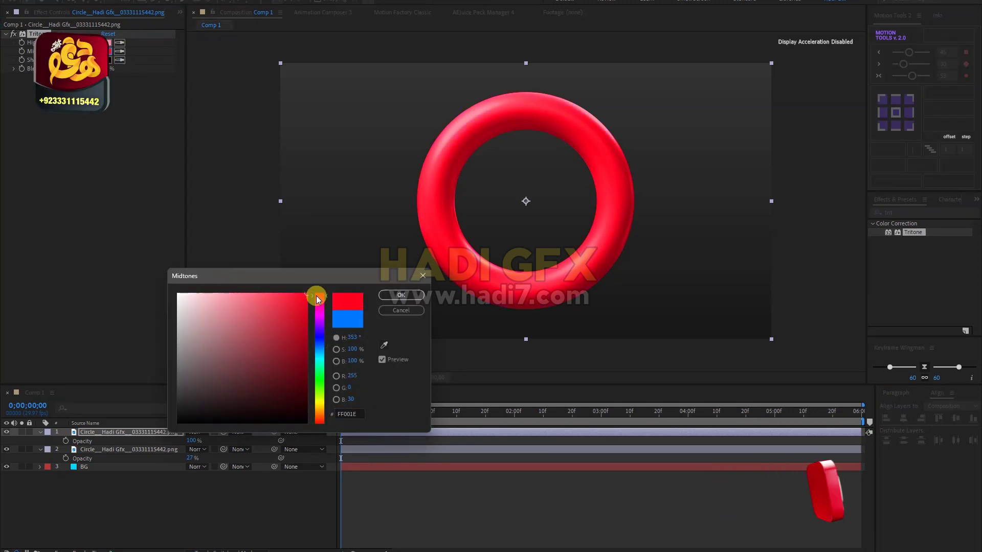
key(Return)
click(39, 432)
click(41, 441)
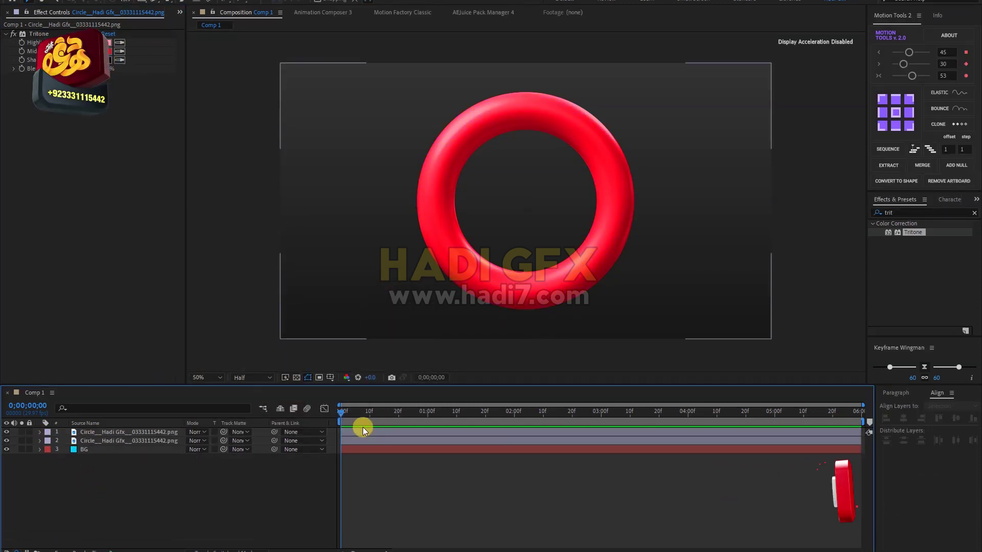
Create a text layer reading 12
right_click(123, 470)
mouse_move(141, 352)
click(250, 363)
text(12)
click(100, 432)
Preview fonts on the 12 and keep Aukim ExtraBold
click(894, 216)
key(Down)
key(Down)
key(Down)
key(Down)
key(Down)
key(Down)
key(Down)
key(Down)
key(Down)
key(Down)
key(Down)
key(Down)
key(Down)
key(Down)
key(Down)
key(Down)
key(Down)
key(Down)
key(Down)
key(Down)
key(Down)
key(Down)
key(Down)
key(Down)
key(Down)
key(Down)
key(Down)
key(Down)
key(Down)
key(Down)
key(Down)
key(Down)
key(Down)
key(Down)
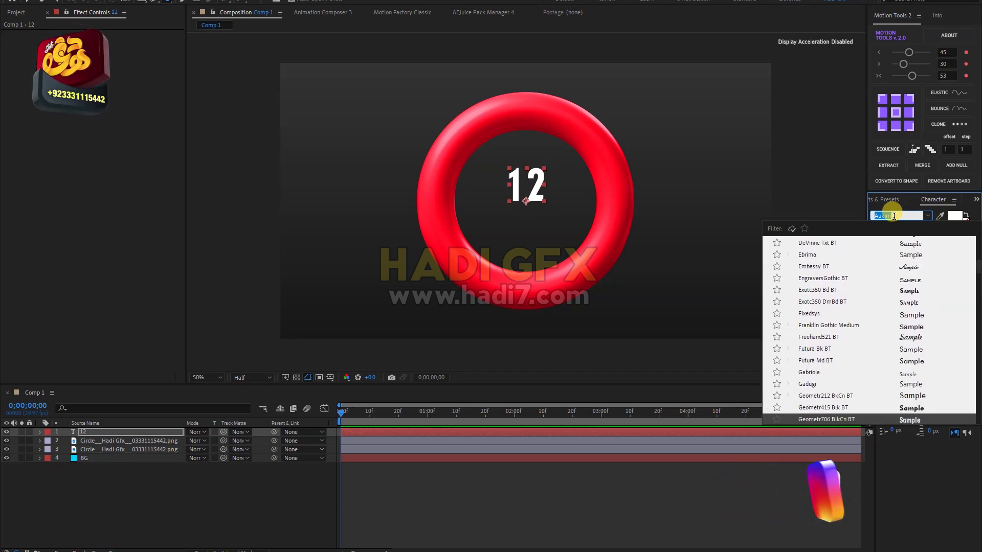
key(Down)
key(Escape)
Centre the 12 vertically in the composition with the Align options
click(128, 493)
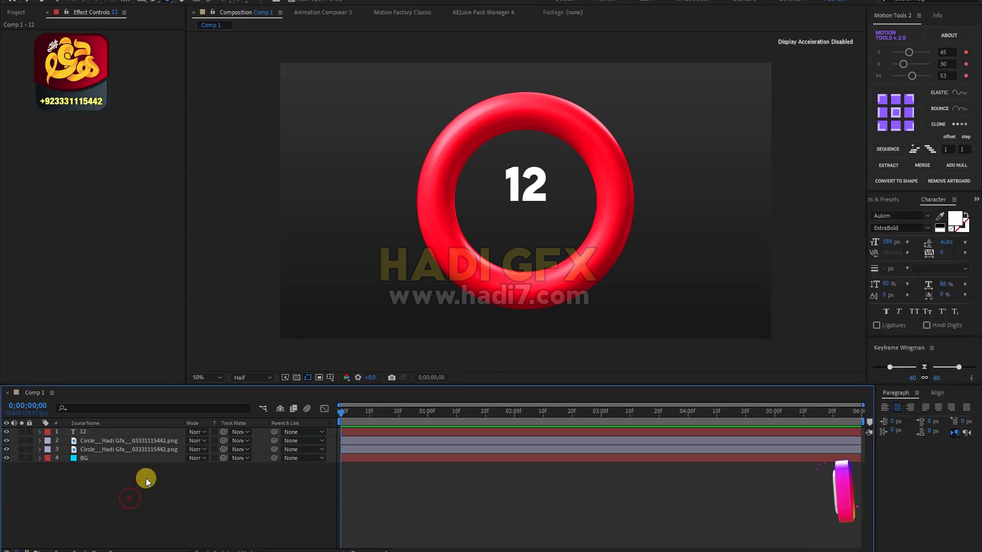
click(84, 434)
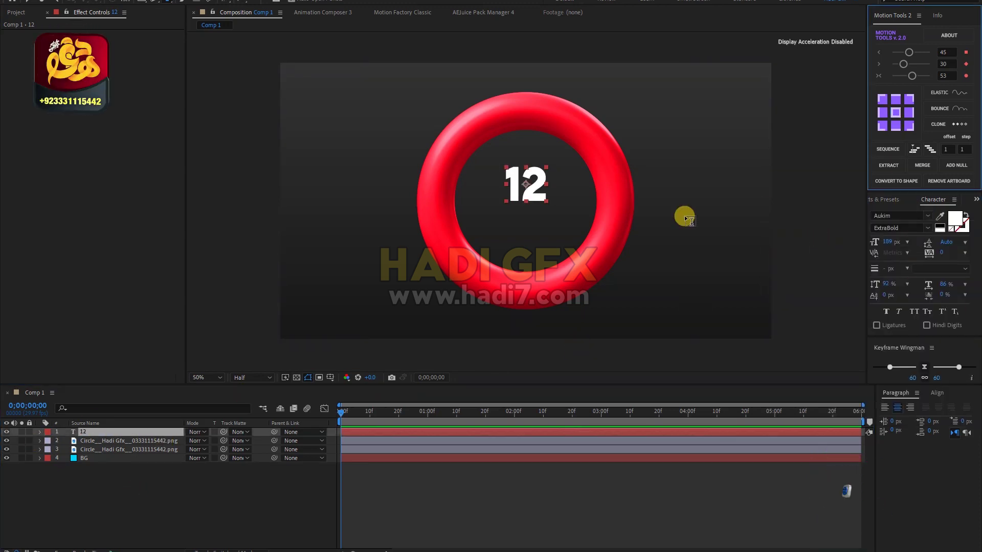
click(936, 393)
click(903, 419)
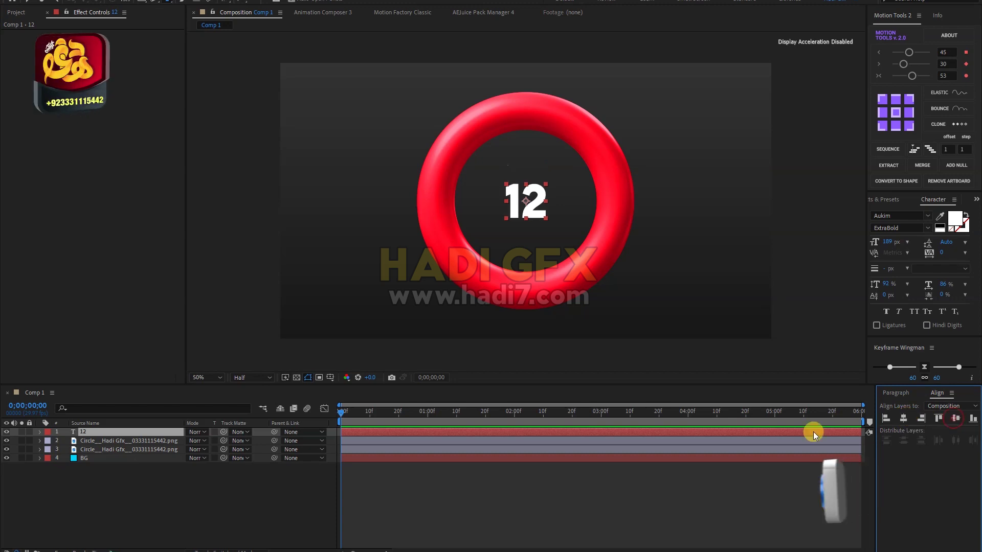
click(164, 508)
click(84, 432)
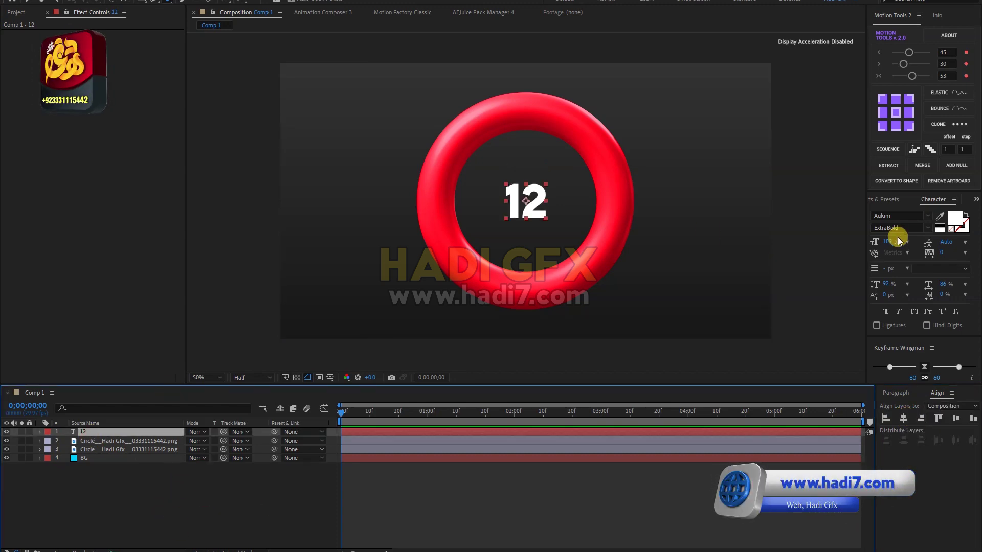
click(892, 199)
click(910, 213)
Apply Slider Control to the 12 layer and keyframe its value from start to about four seconds
text(slide)
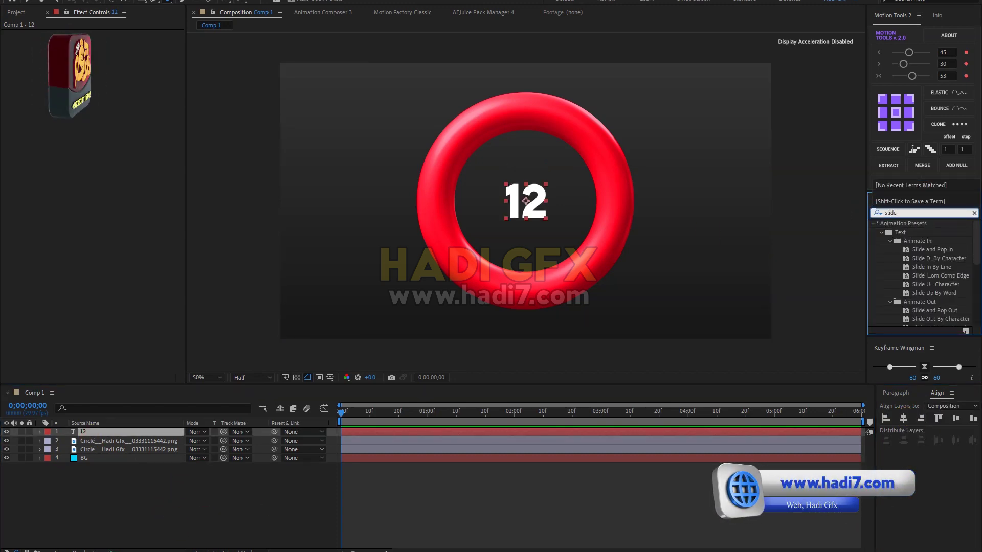
text(r)
drag(912, 232, 98, 433)
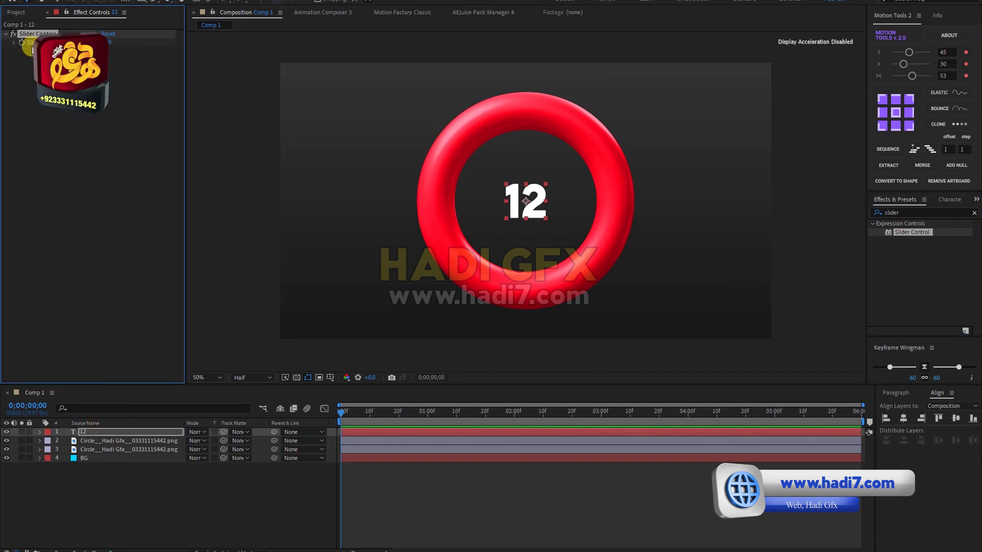
click(704, 413)
drag(106, 42, 132, 45)
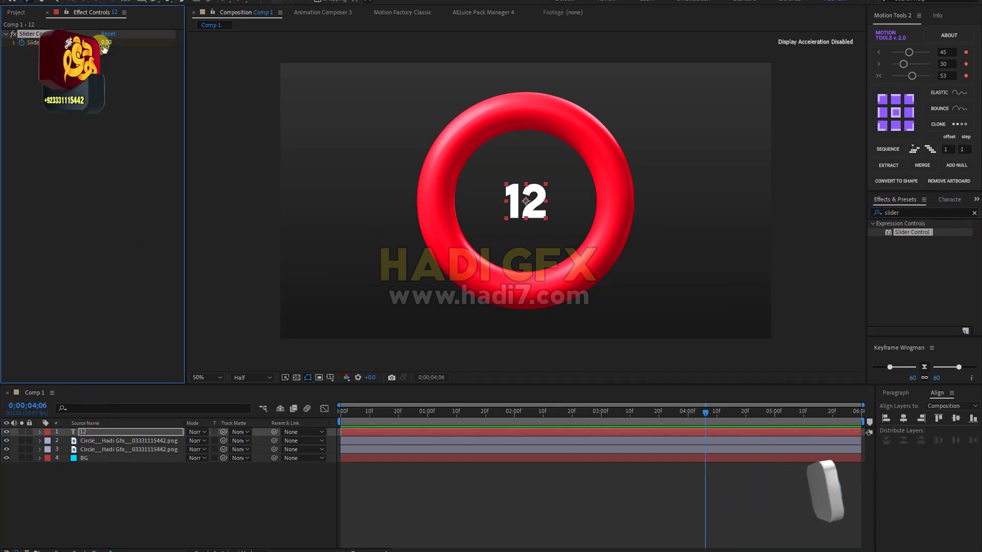
drag(407, 414, 371, 417)
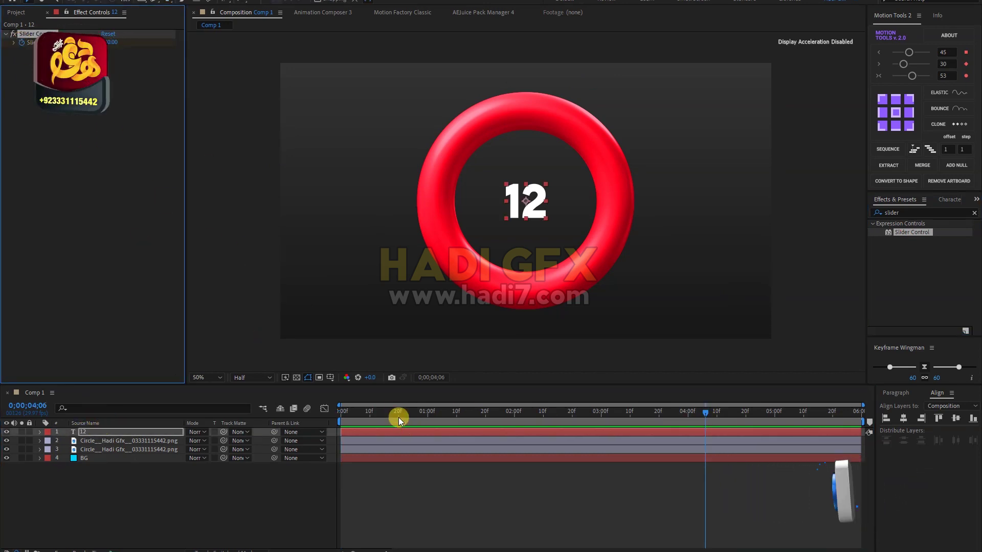
click(112, 43)
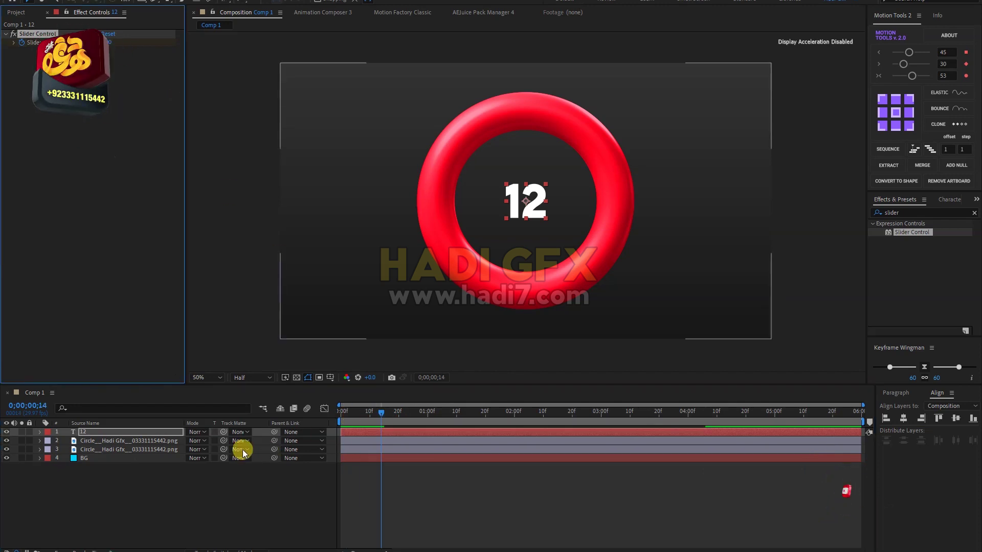
Link the 12 layer's Source Text to the Slider value
click(40, 432)
click(49, 441)
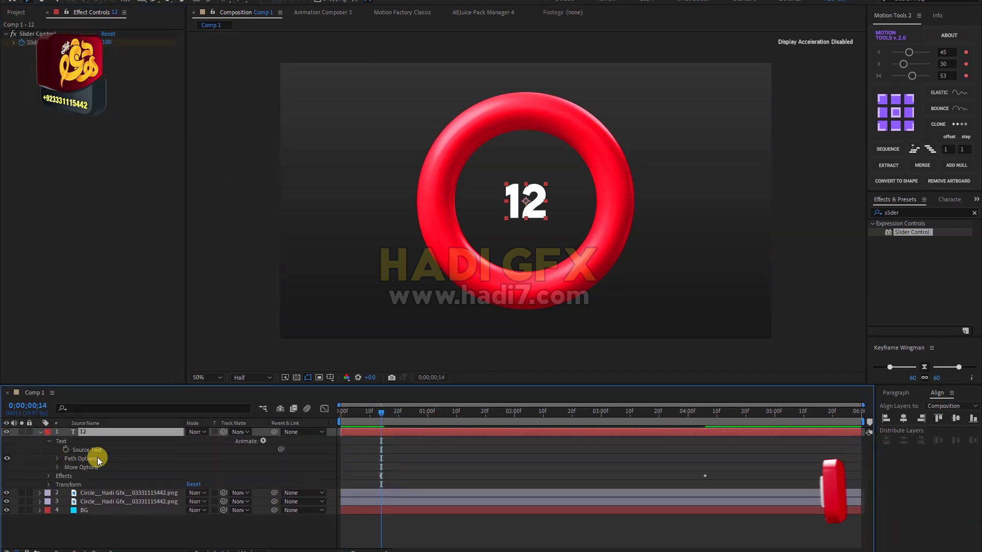
drag(281, 449, 39, 37)
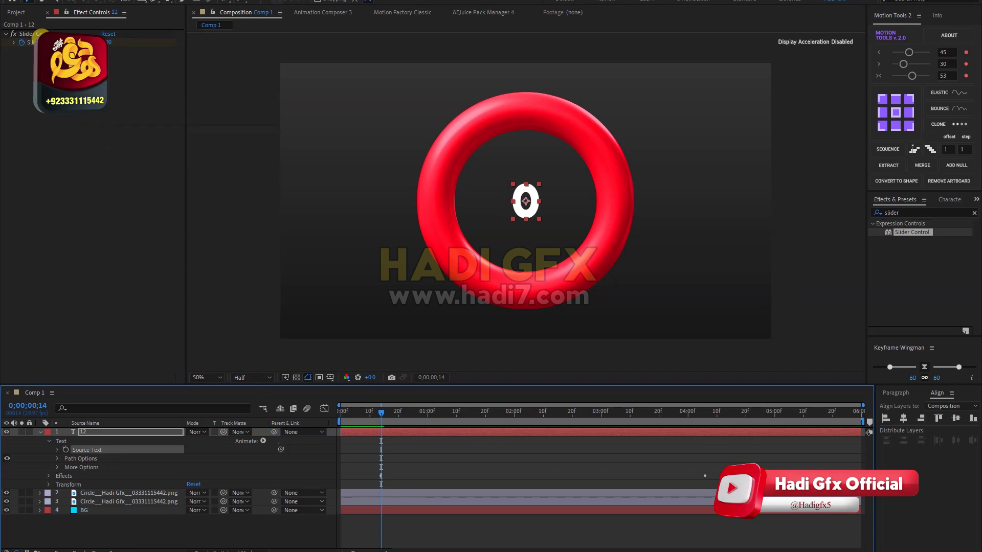
drag(381, 445, 419, 445)
click(80, 432)
key(u)
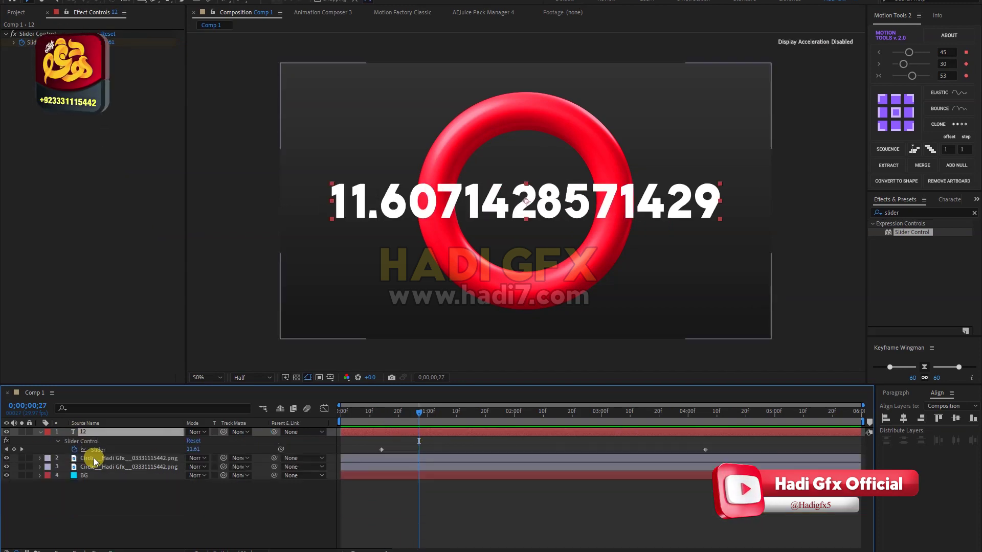
drag(385, 412, 454, 412)
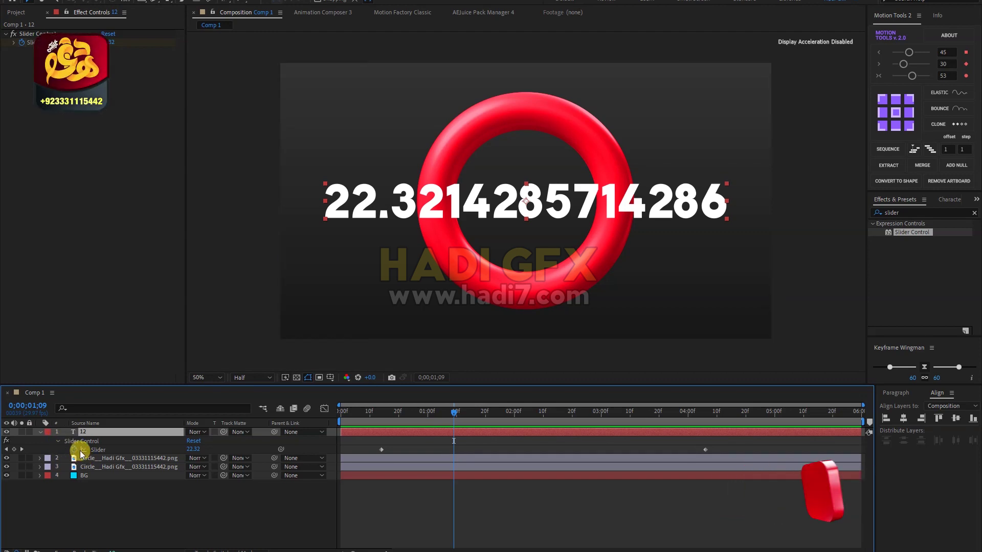
Add a Math.round(value) expression to the Slider so the count shows whole numbers
click(78, 450)
alt+click(78, 450)
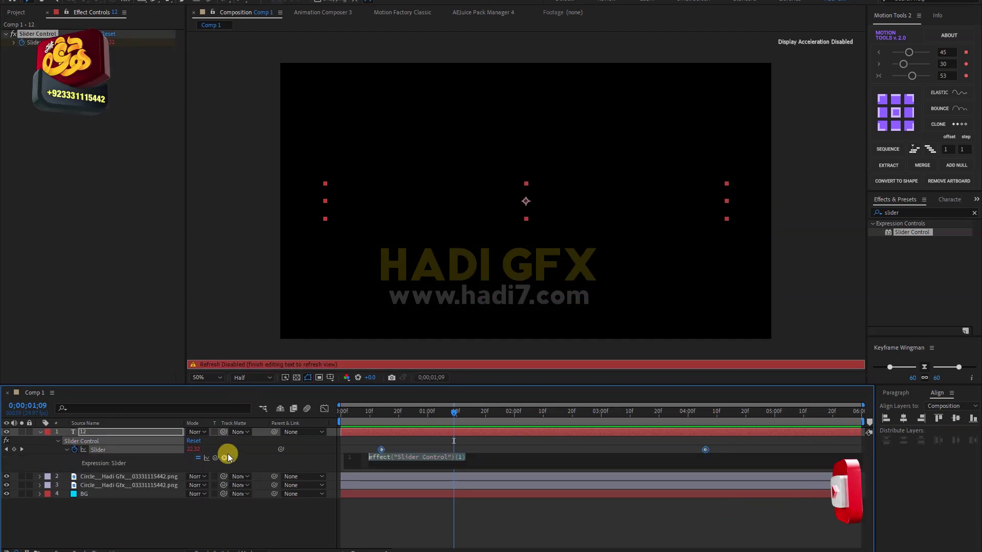
click(224, 457)
mouse_move(286, 306)
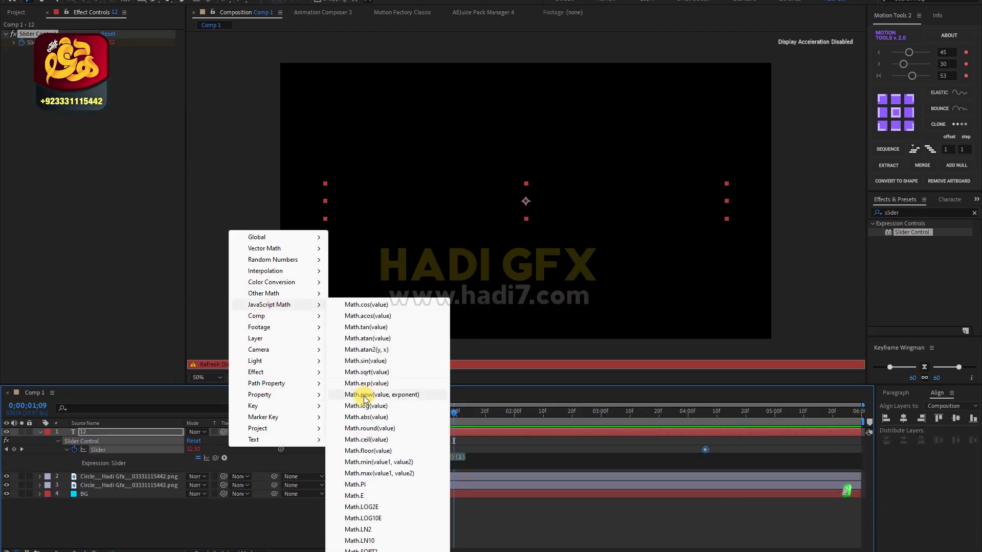
click(370, 429)
mouse_move(411, 416)
mouse_down()
mouse_move(474, 417)
mouse_move(380, 416)
mouse_up()
key(space)
Collapse the layer properties and return near the start of the animation
click(40, 432)
click(42, 443)
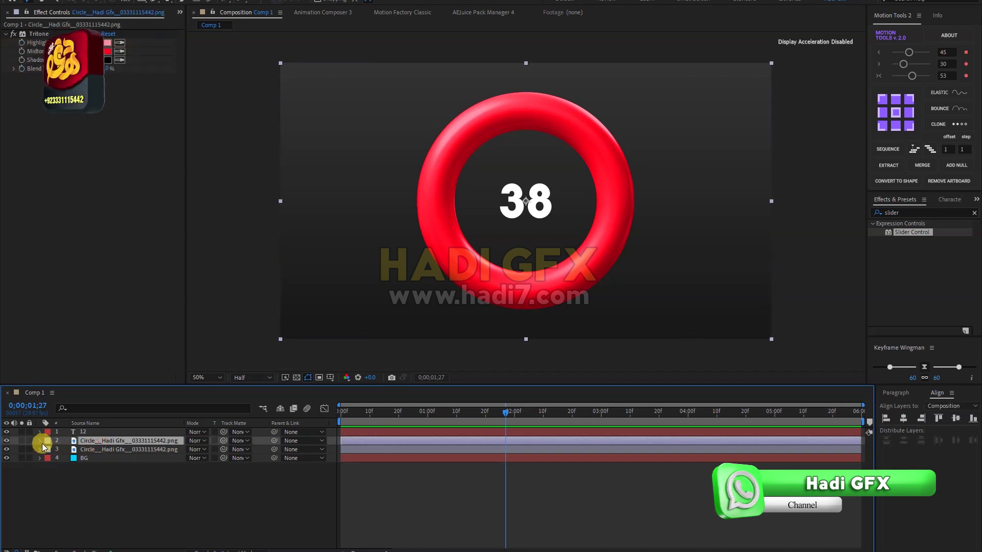
click(40, 442)
click(40, 442)
click(367, 417)
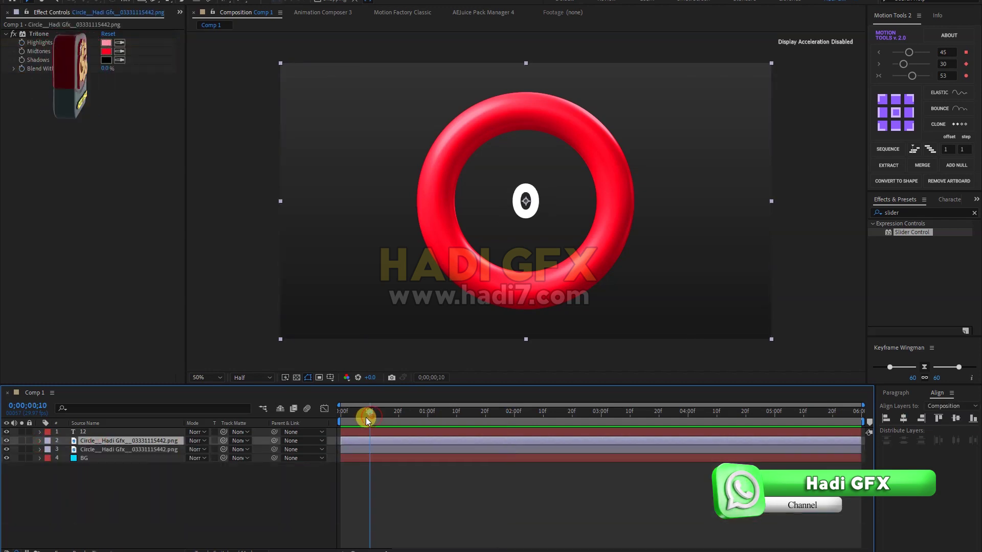
click(103, 433)
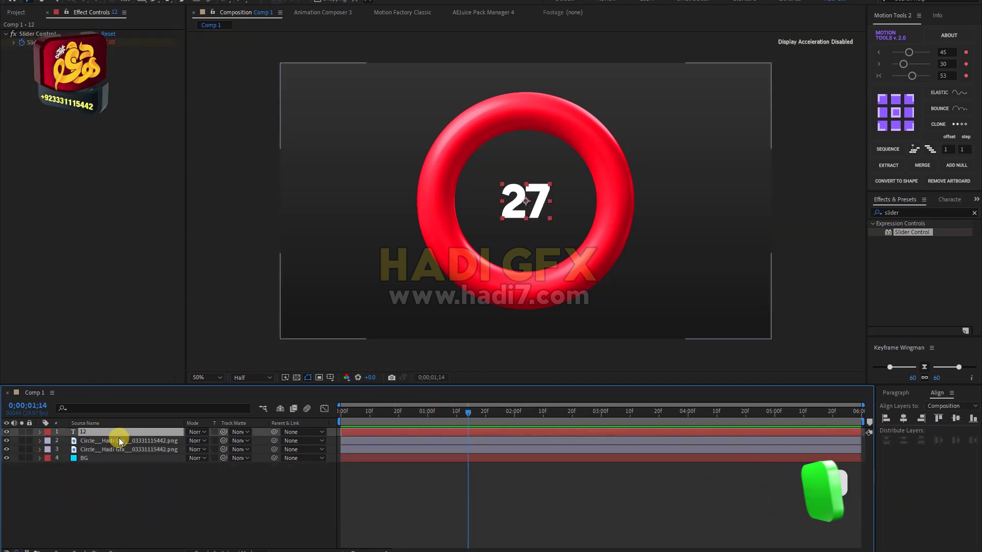
click(111, 489)
right_click(133, 474)
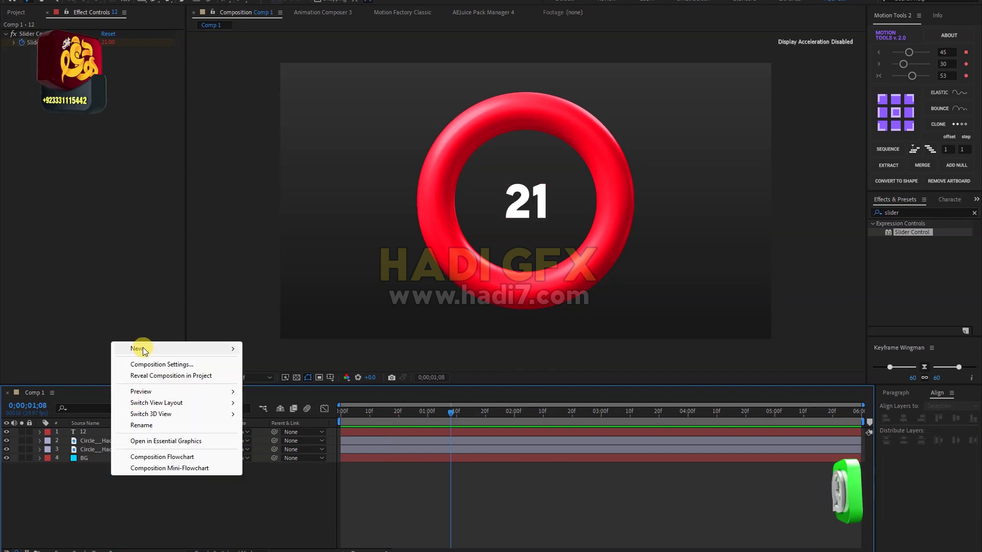
Draw an ellipse over the ring and centre it horizontally and vertically
mouse_move(169, 348)
click(124, 502)
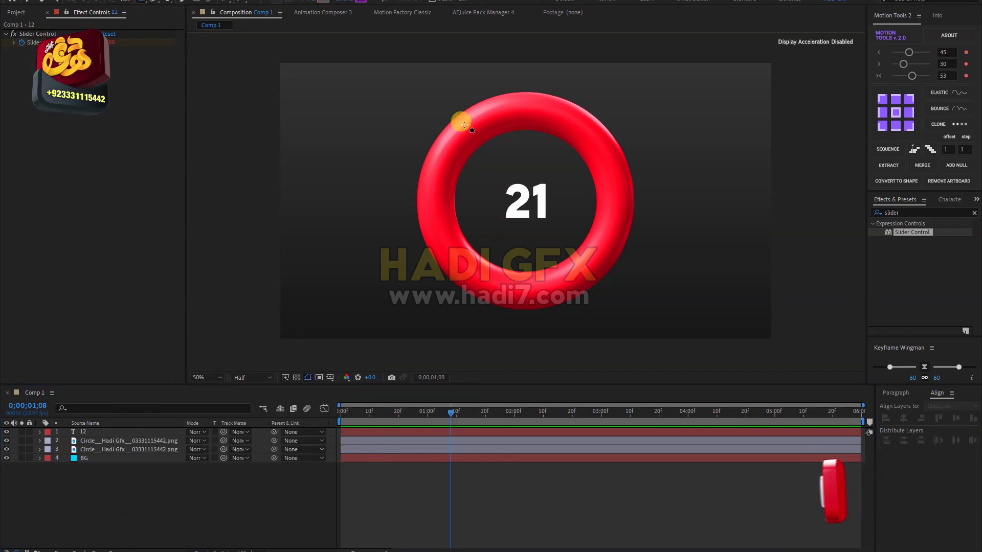
drag(464, 124, 577, 279)
click(954, 418)
click(903, 418)
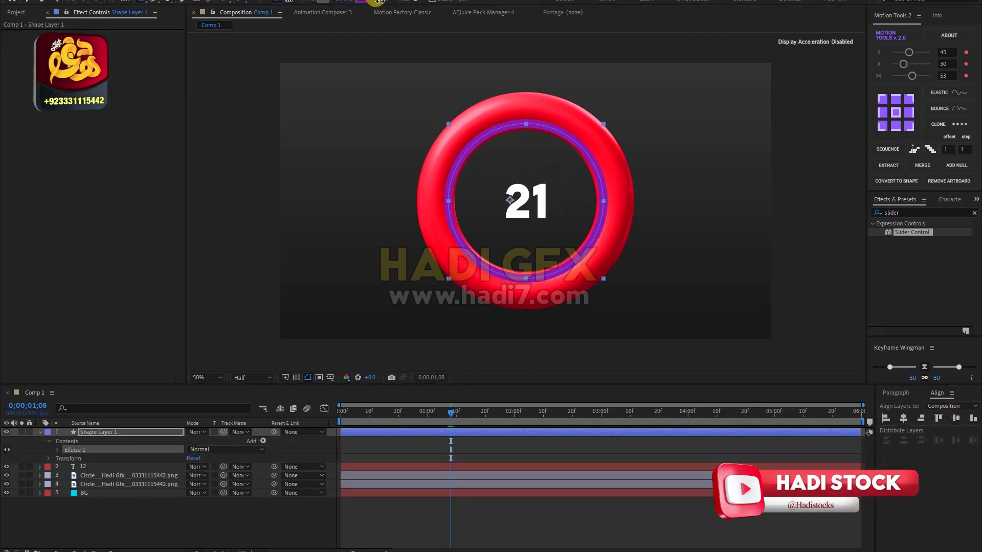
Scale the ellipse up so it covers the red ring
click(603, 281)
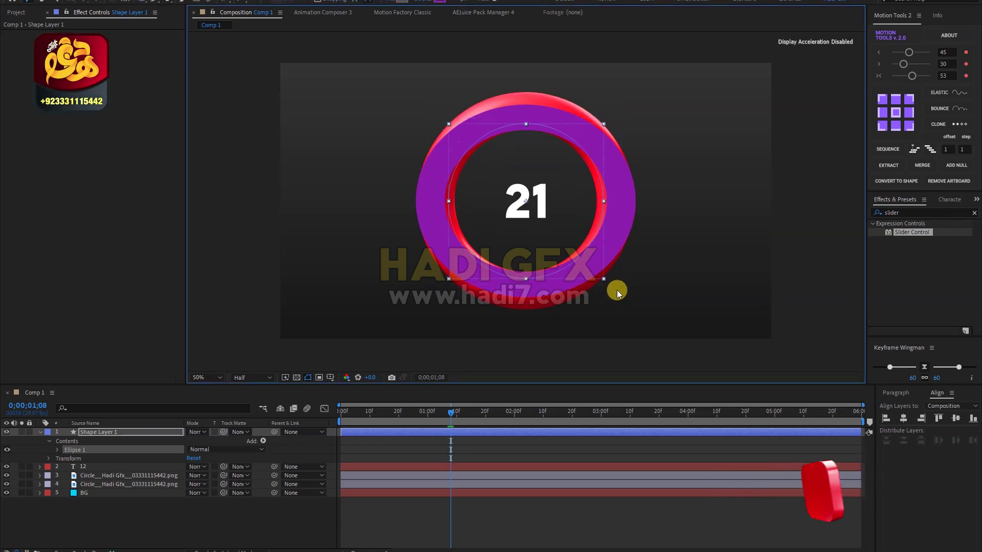
drag(617, 291, 611, 293)
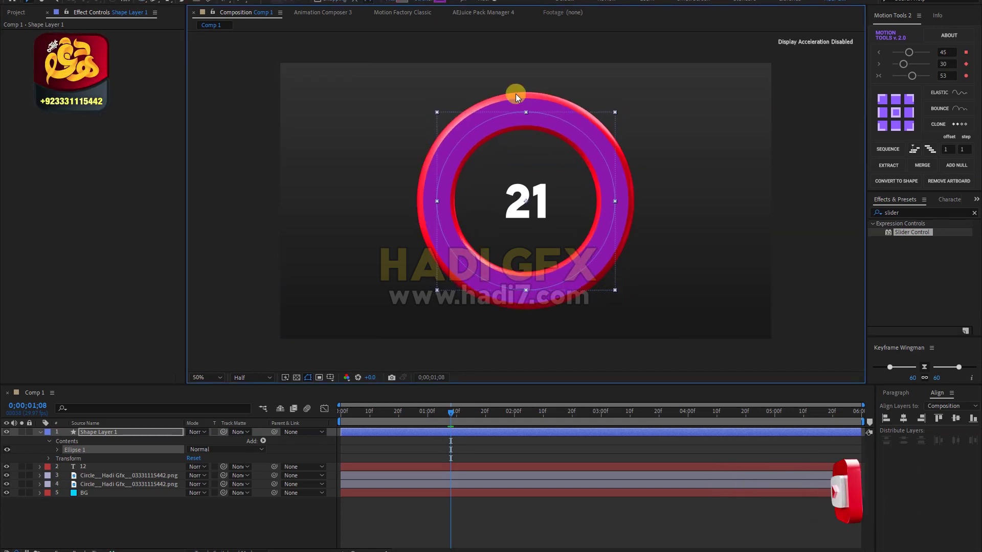
key(period)
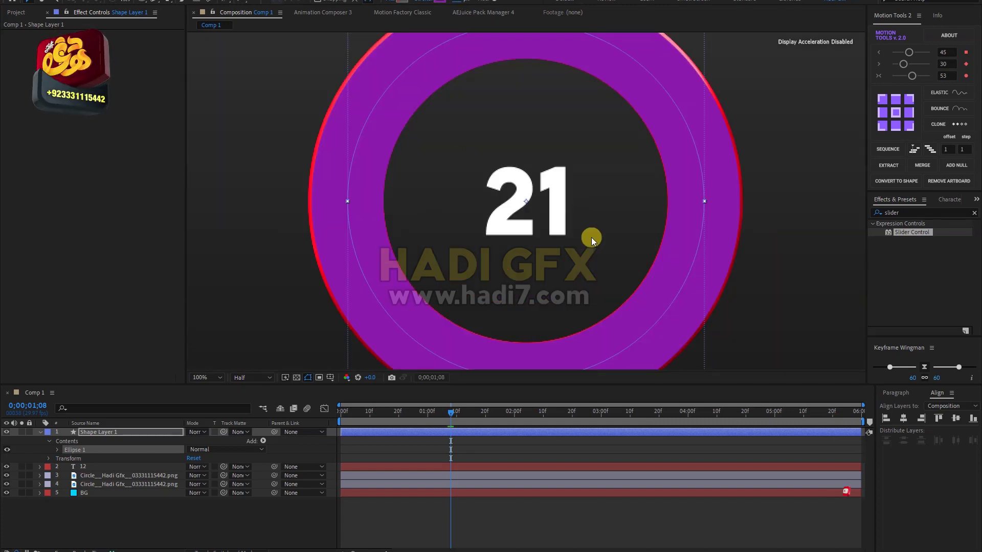
drag(633, 319, 609, 248)
drag(679, 314, 679, 315)
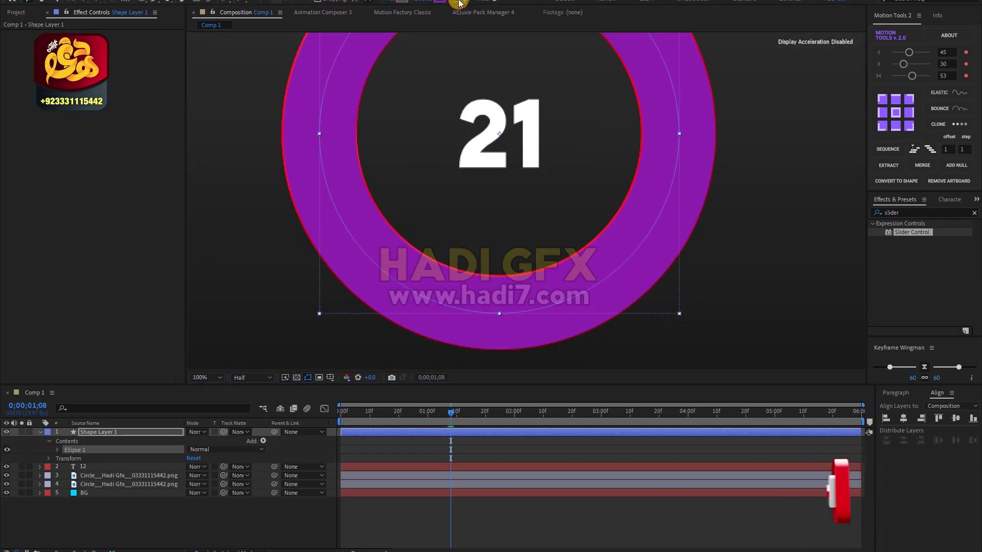
click(679, 314)
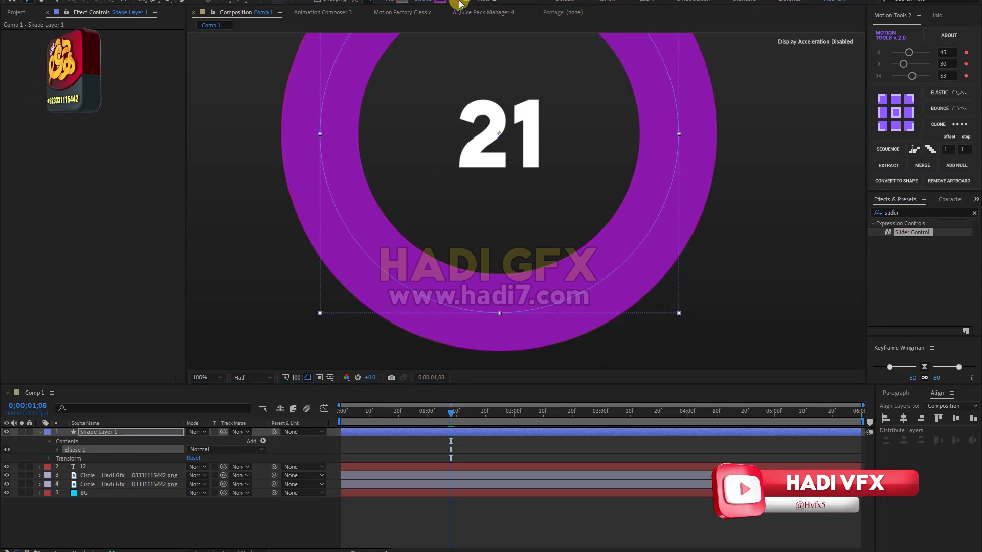
Reframe the view and expand Shape Layer 1's contents
click(161, 475)
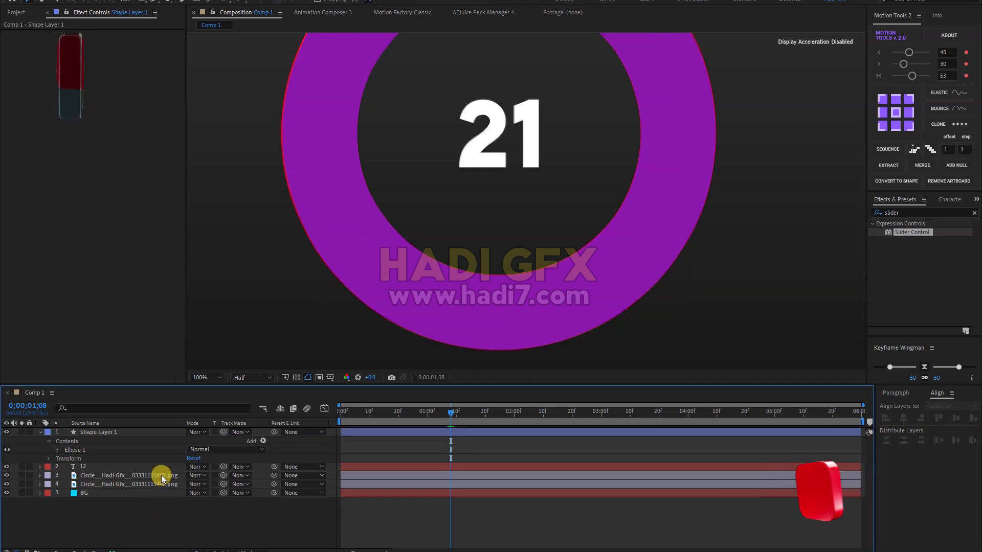
key(comma)
key(comma)
key(period)
key(period)
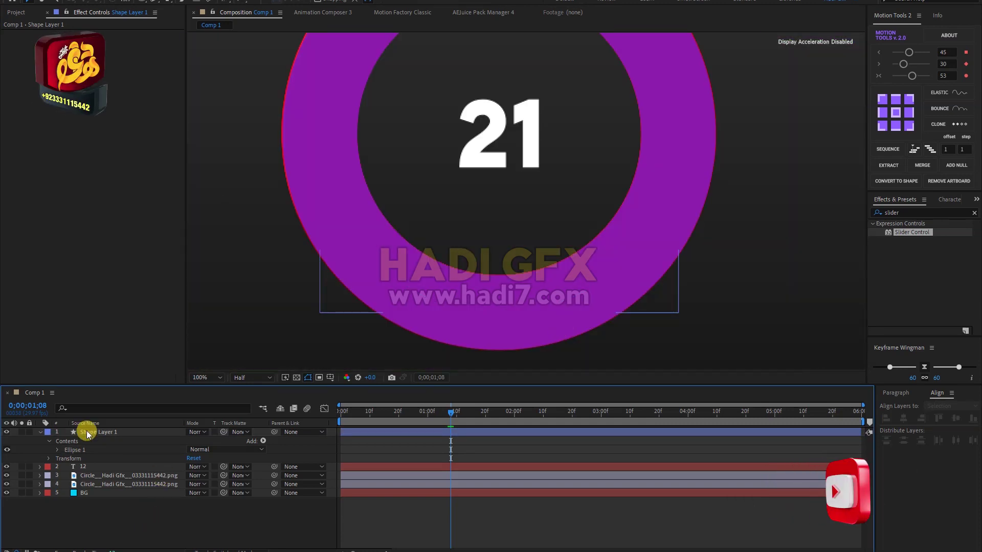
click(82, 432)
click(678, 315)
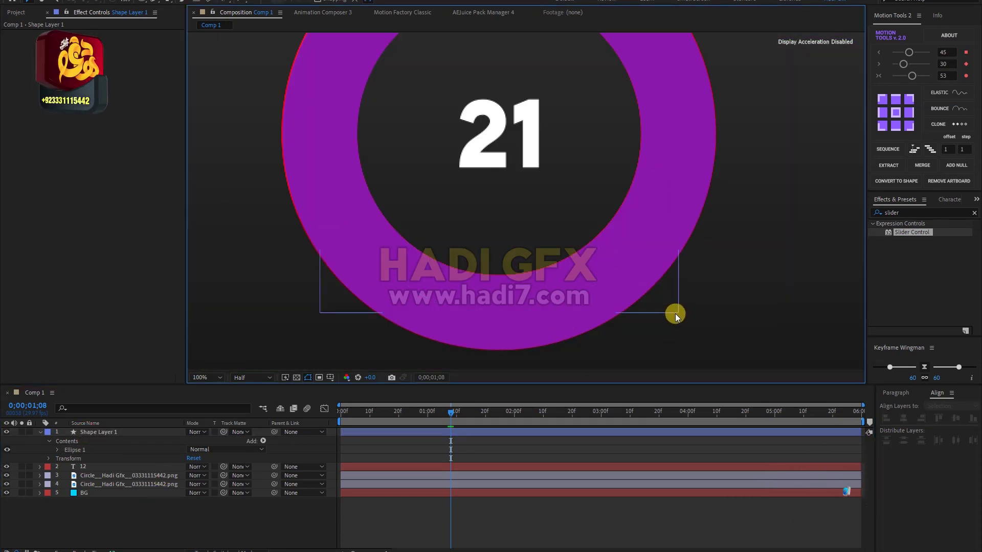
click(39, 432)
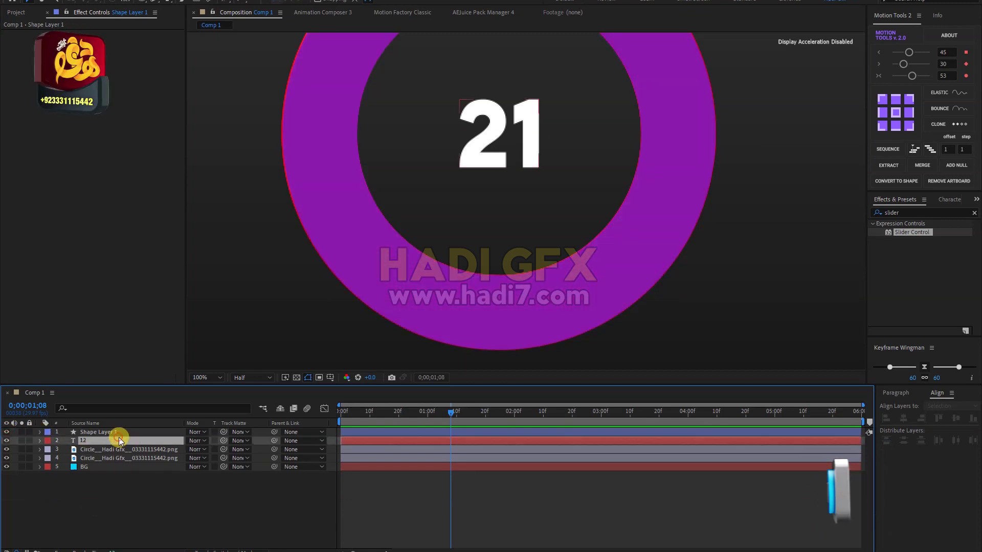
click(40, 432)
Add Trim Paths to the ellipse and move Shape Layer 1 below the 12 text layer
click(263, 441)
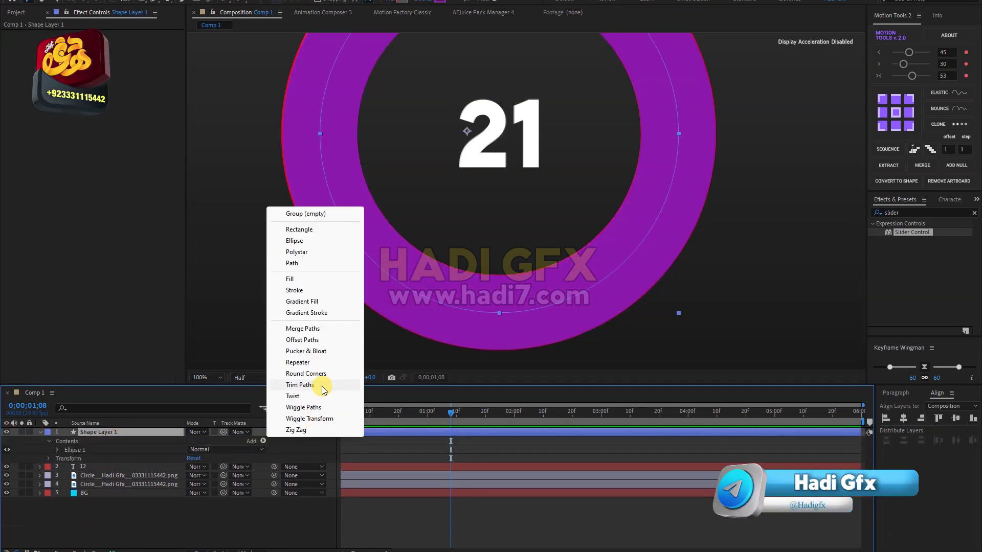
click(306, 385)
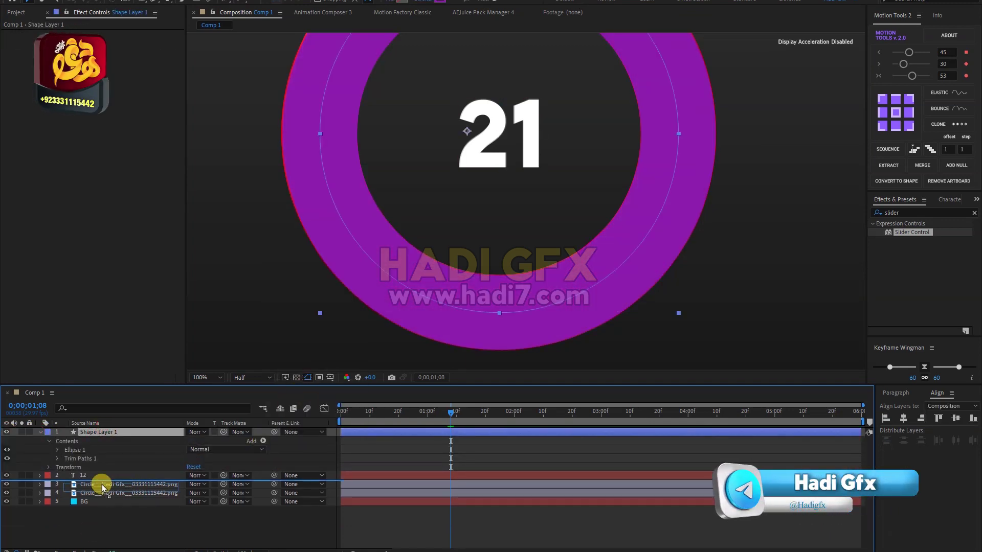
drag(102, 486, 32, 443)
Pick-whip the Trim Paths End expression to the counter's Slider
click(57, 468)
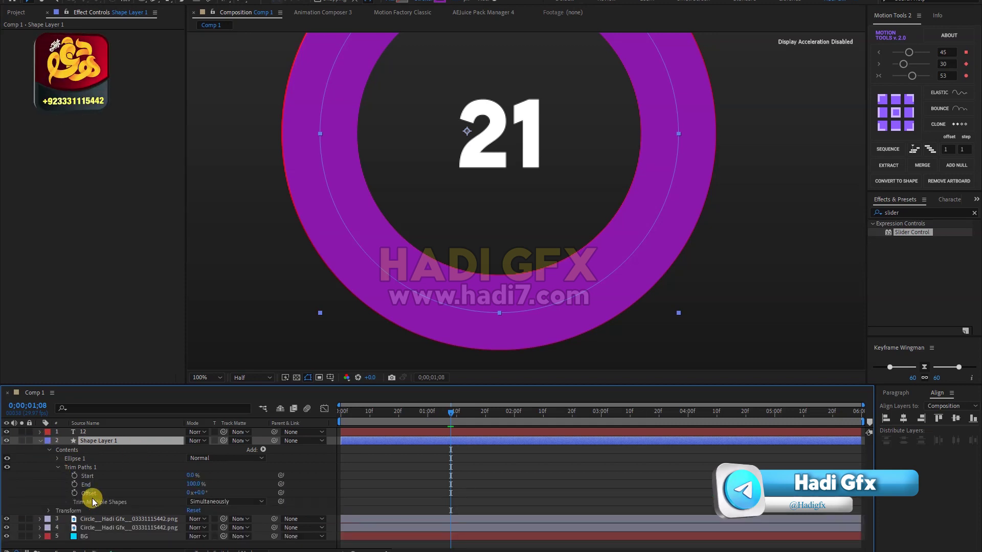
alt+click(74, 484)
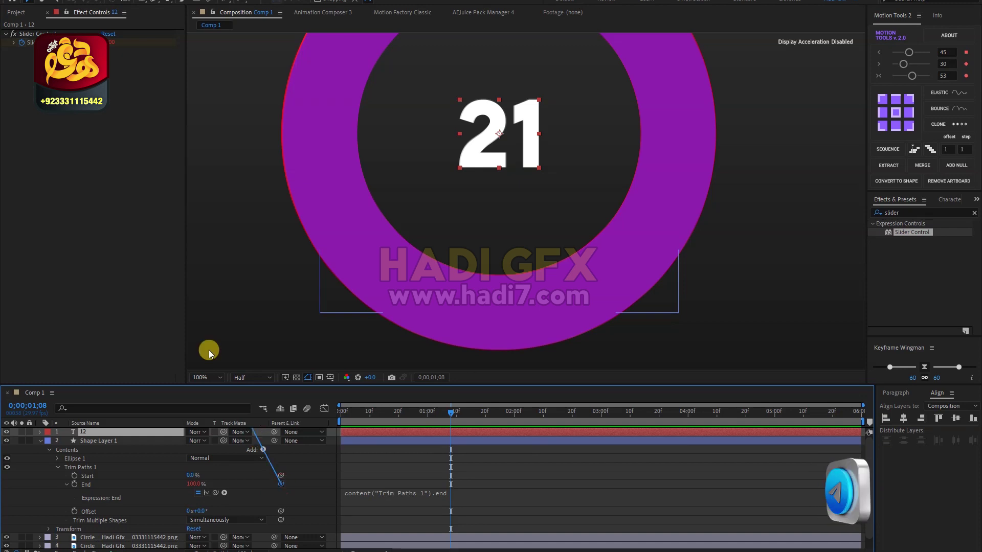
drag(256, 438, 77, 43)
drag(458, 415, 529, 425)
Scrub forward to check the partially drawn ring arc
click(40, 441)
click(385, 421)
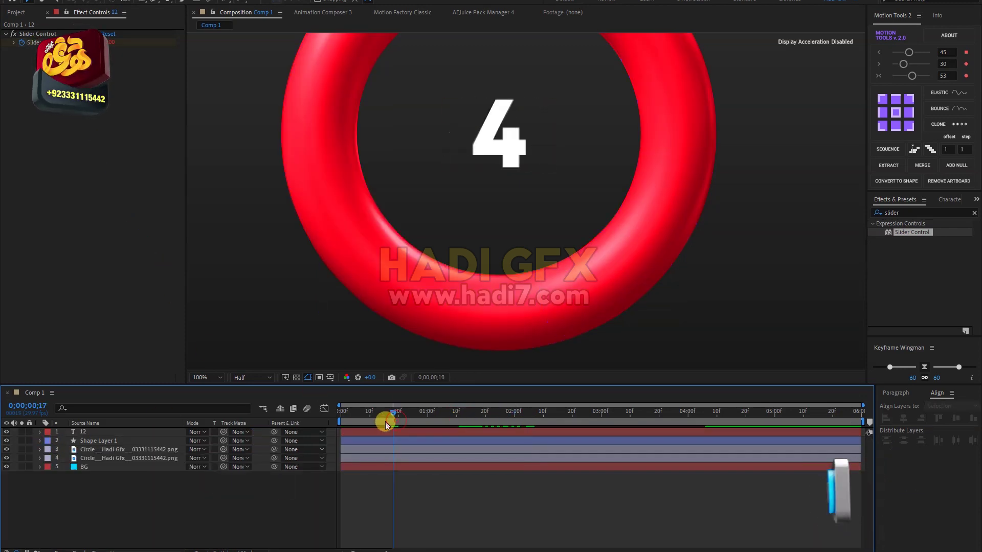
scroll(373, 388, down, 2)
mouse_move(389, 412)
mouse_down()
mouse_move(554, 454)
mouse_move(533, 455)
mouse_up()
click(111, 432)
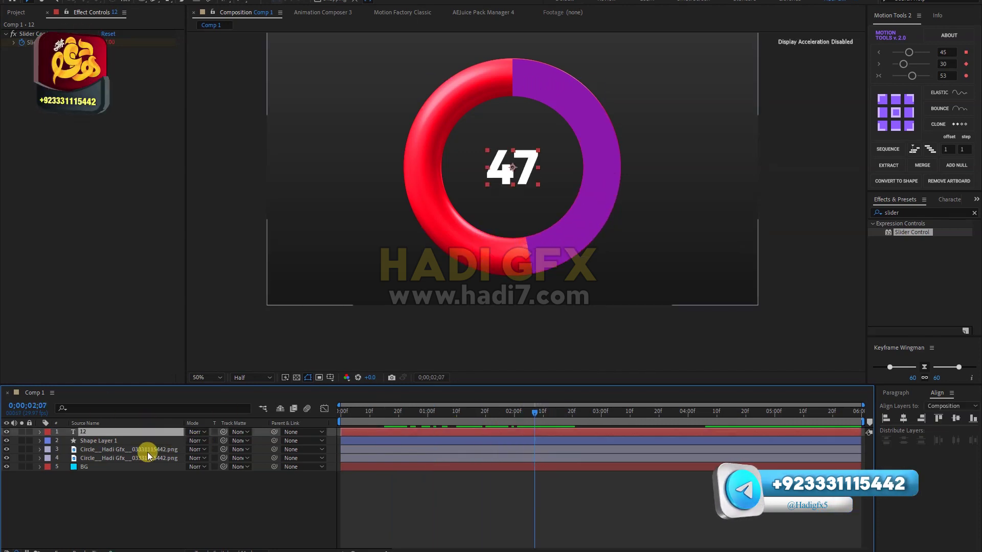
Set the top ring image's Track Matte to Shape Layer 1 and preview the fill
click(124, 449)
click(203, 449)
click(237, 450)
click(261, 487)
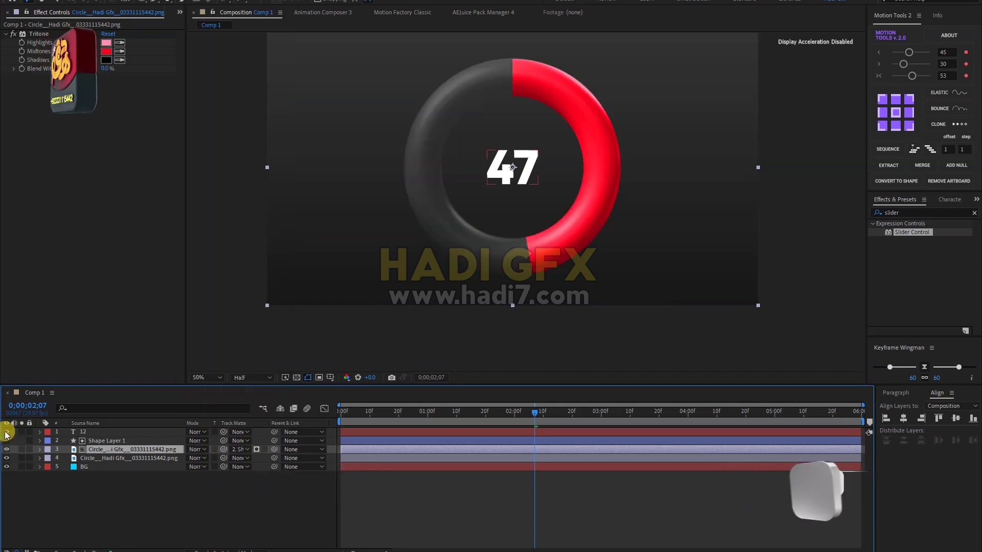
click(348, 424)
key(space)
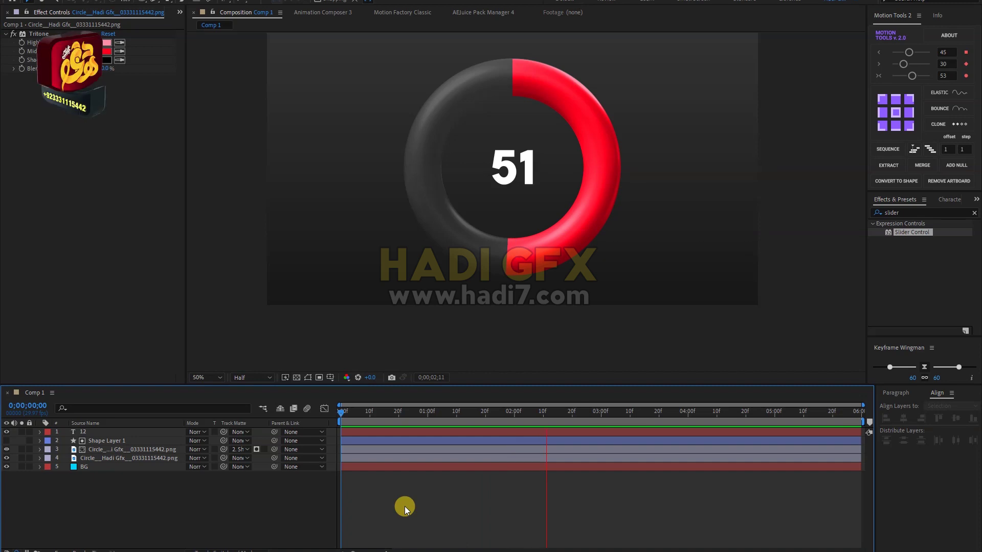
click(442, 413)
Apply a Spin Radial Blur with amount 11 to Shape Layer 1
double_click(908, 212)
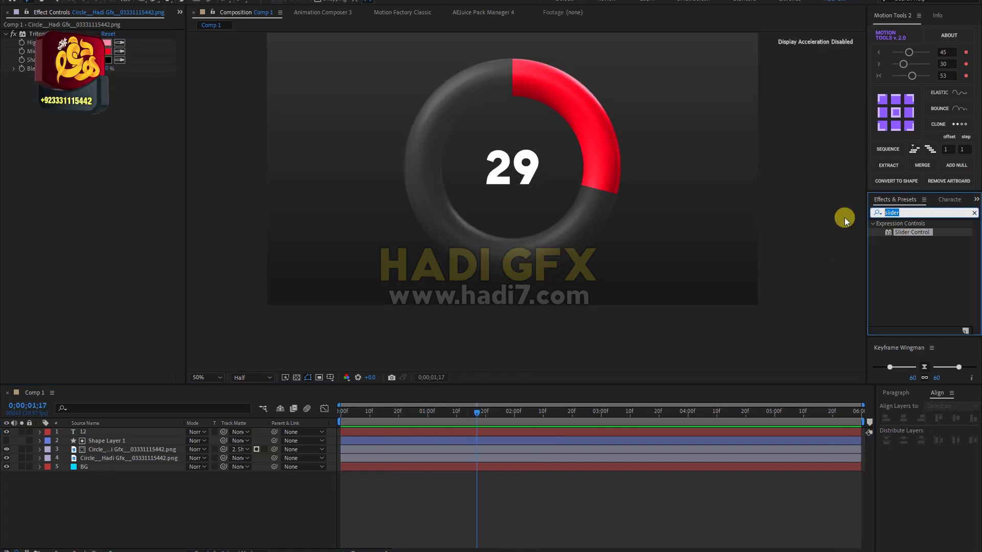
text(radia)
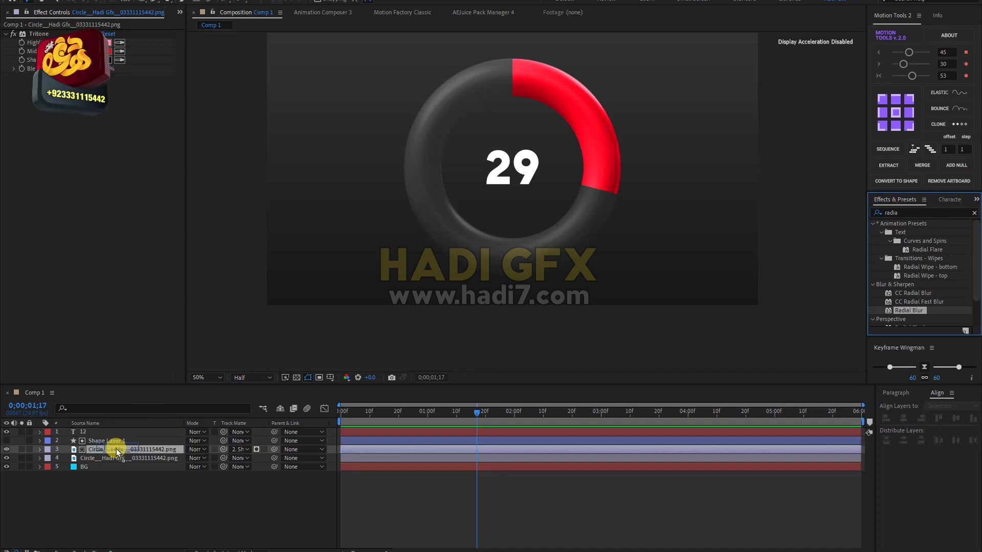
drag(123, 423, 115, 449)
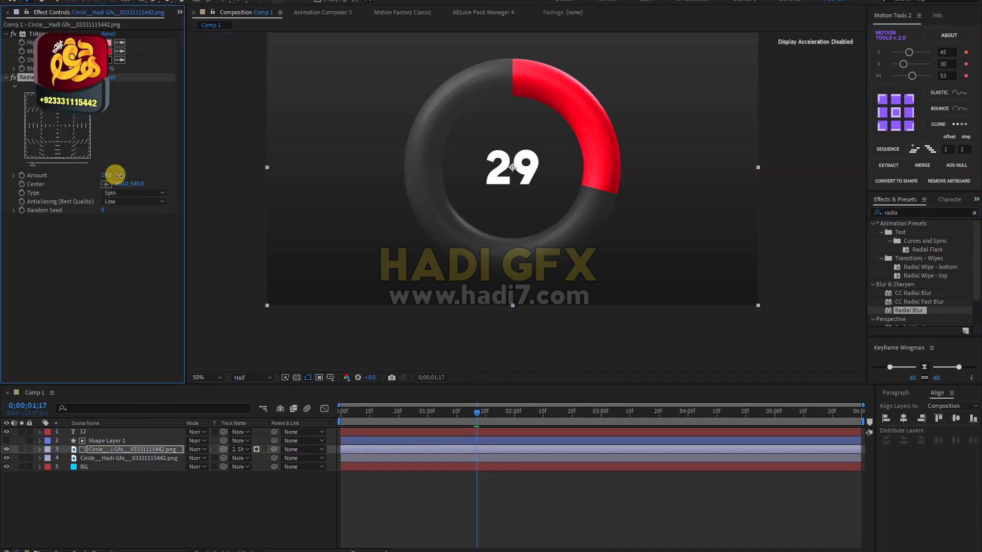
drag(201, 177, 284, 189)
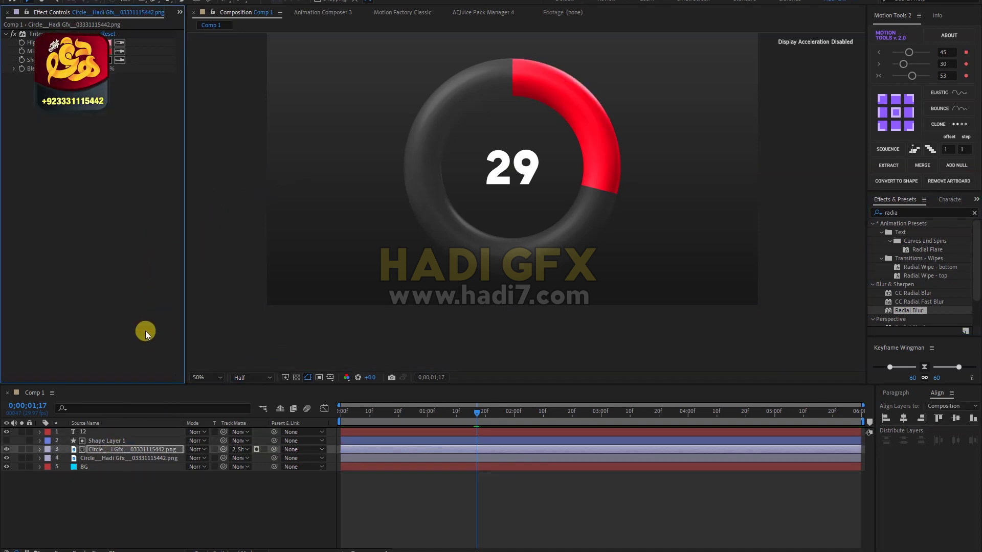
click(542, 331)
drag(456, 330, 102, 441)
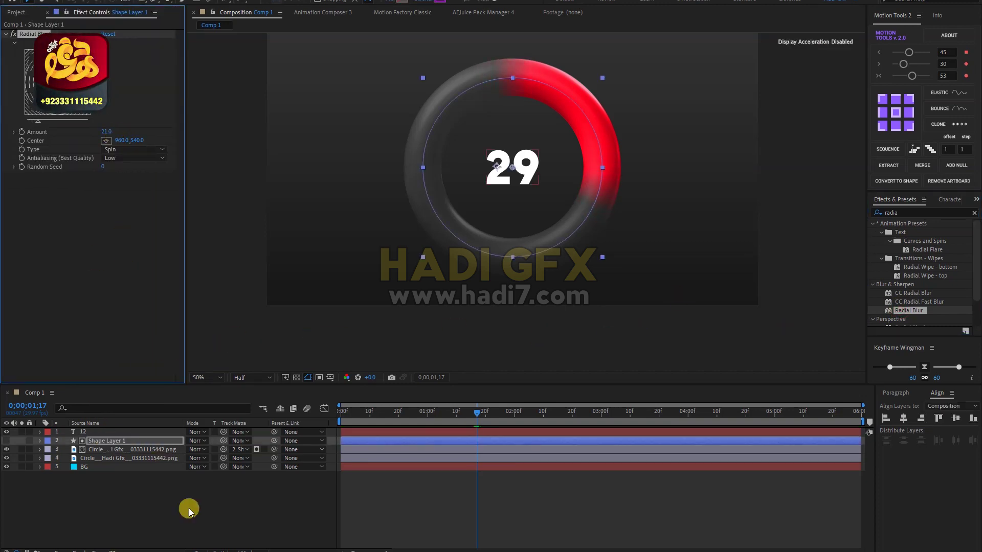
Preview the animation, then pre-compose all five layers into a precomp named Final Hadi Gfx
click(322, 485)
key(space)
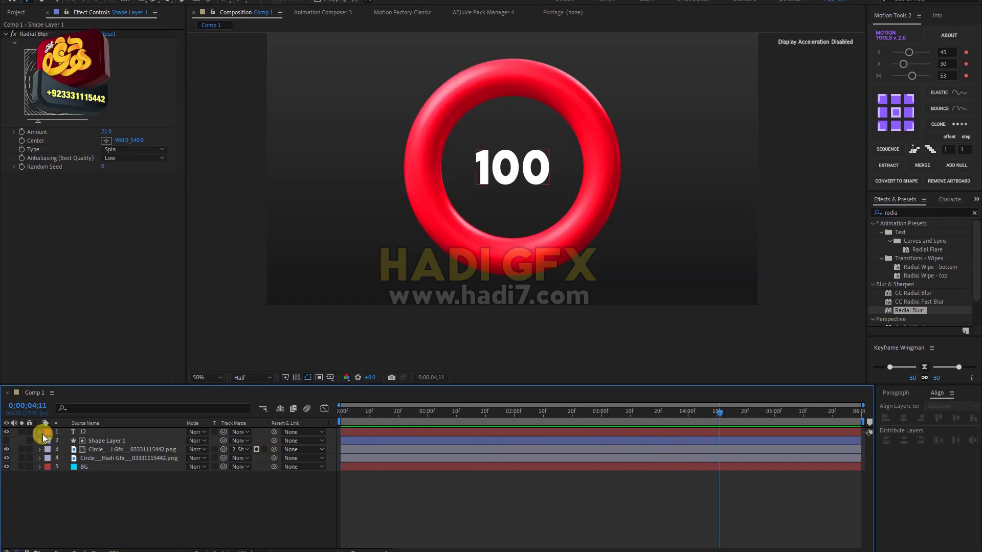
key(ctrl+a)
right_click(102, 437)
click(145, 377)
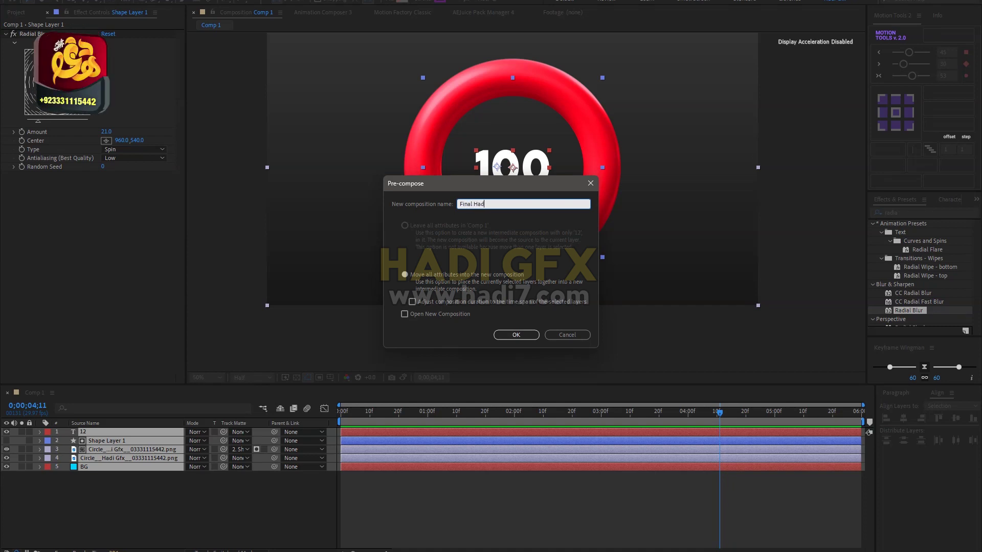
text(x)
key(Return)
right_click(113, 432)
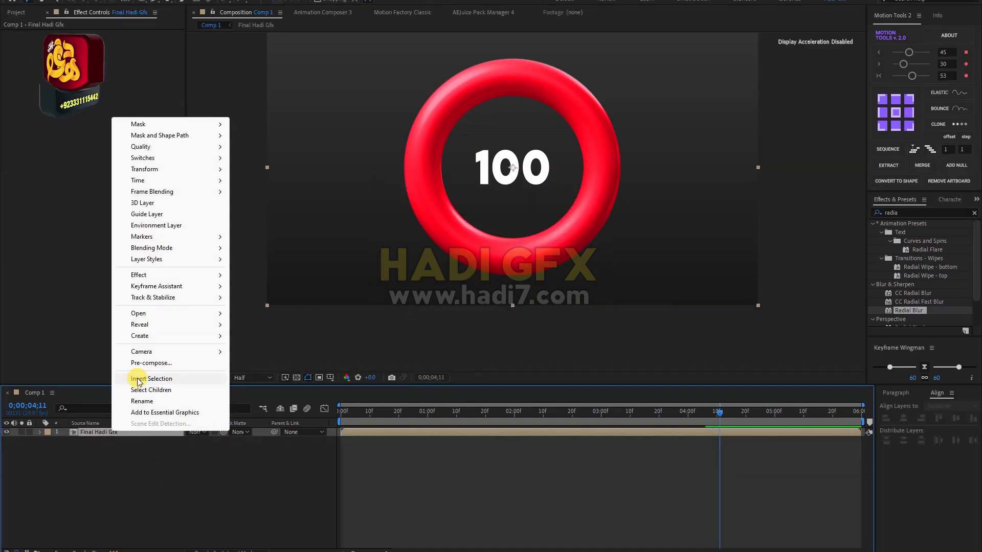
Add a Drop Shadow layer style to Final Hadi Gfx and set its size to 32
mouse_move(175, 261)
click(312, 305)
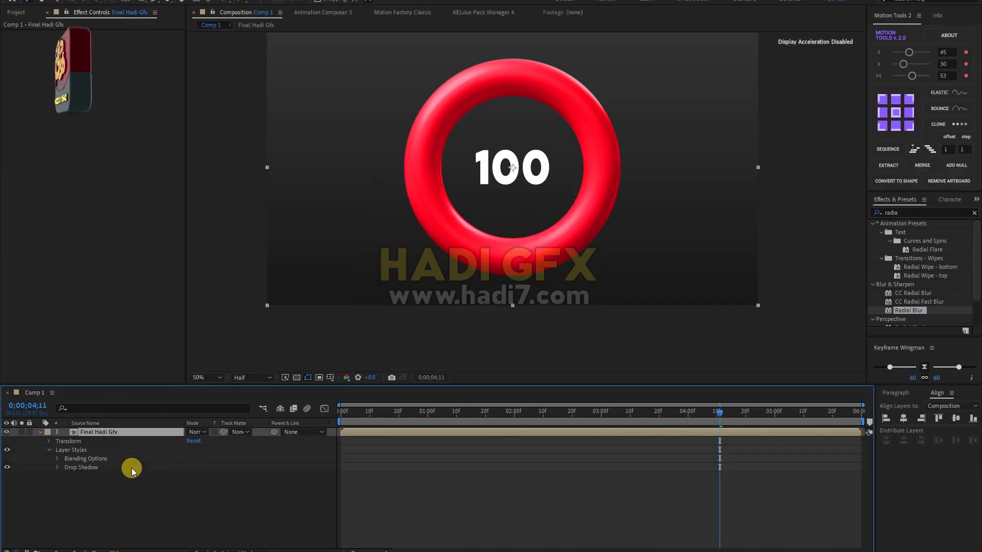
click(59, 468)
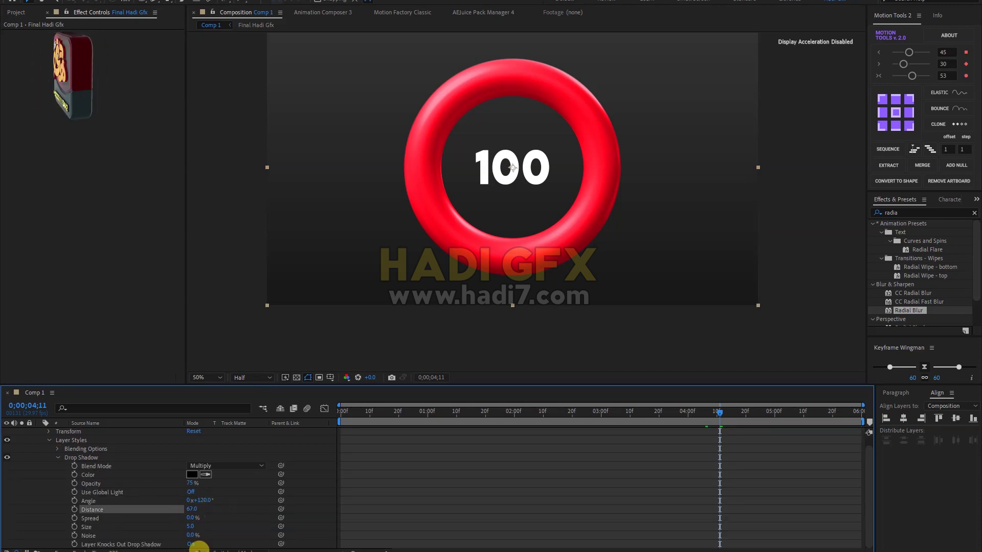
click(196, 517)
click(189, 526)
text(32)
key(Return)
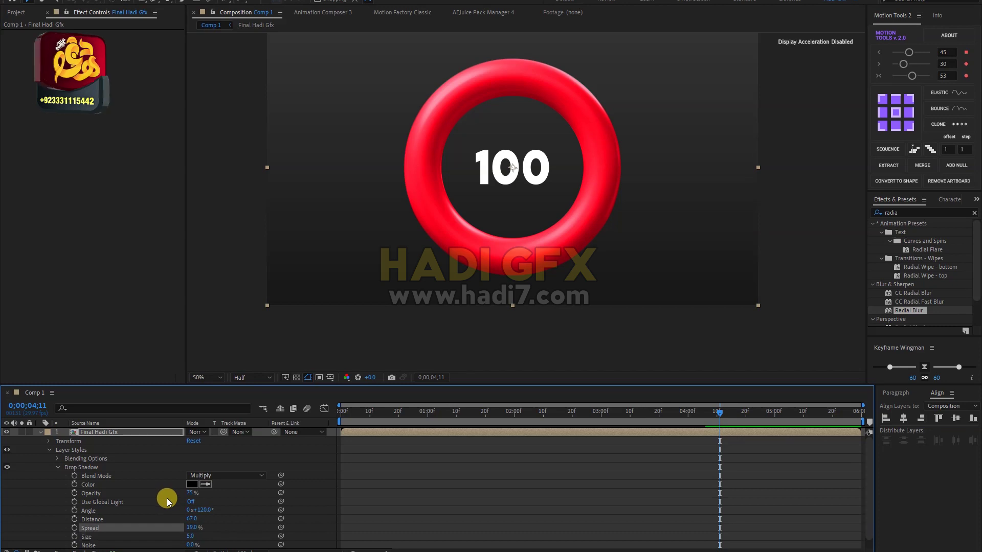
Remove the layer style and search Effects & Presets for Glow
key(Delete)
click(40, 433)
click(918, 213)
Apply the Glow effect to Final Hadi Gfx, raising its radius and weakening intensity to 0.5
text(glo)
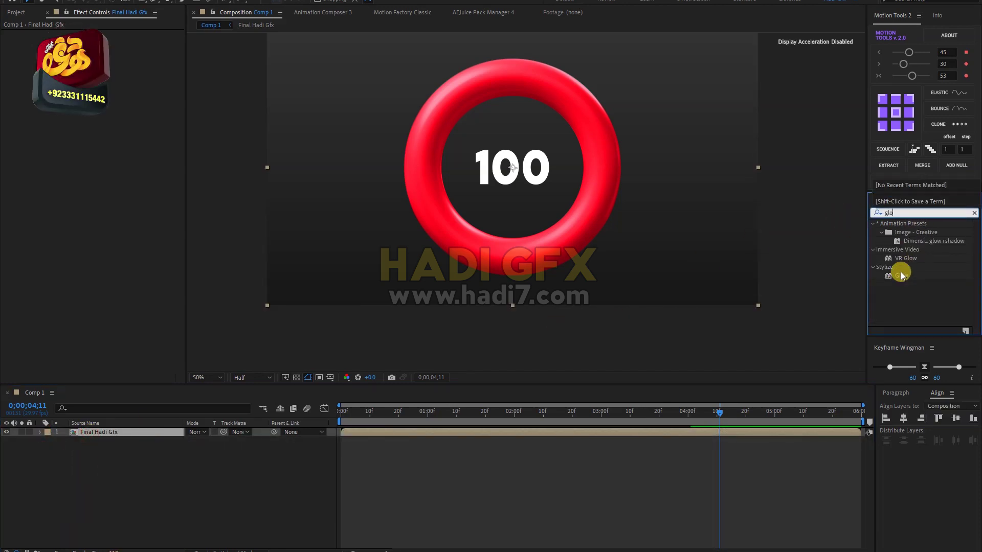
drag(900, 276, 109, 432)
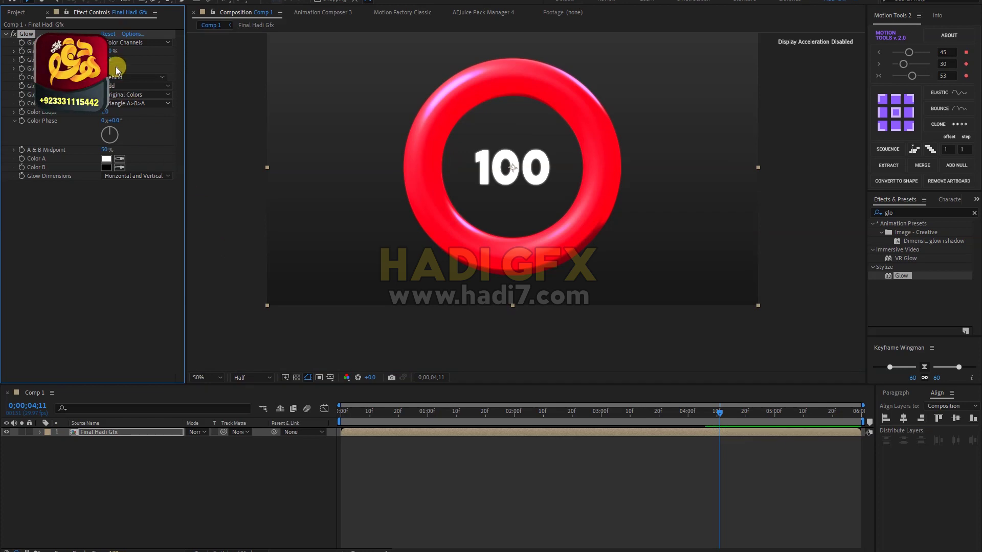
drag(108, 59, 140, 62)
drag(145, 63, 123, 65)
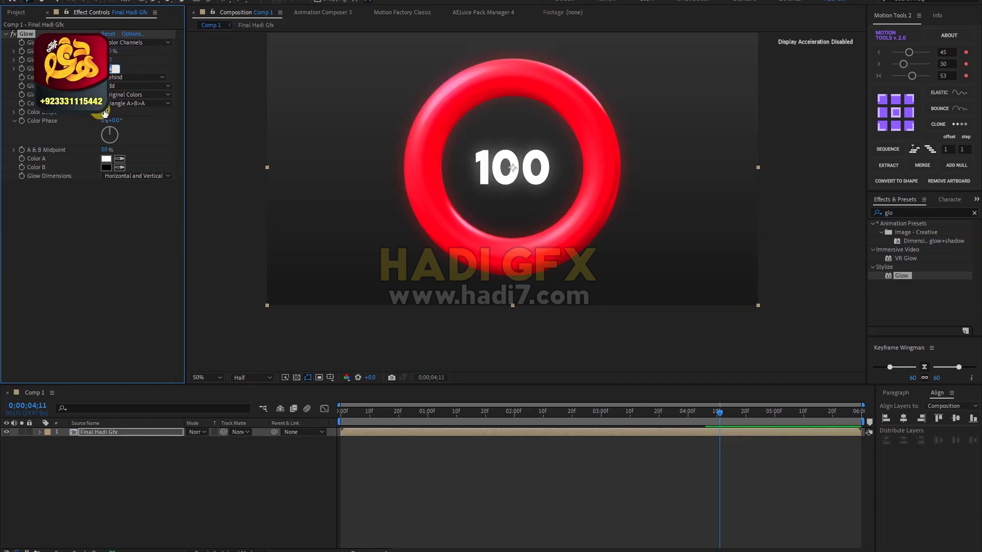
Tint the glow's Color A pink and fine-tune the glow radius to 47
click(106, 159)
click(234, 291)
click(395, 295)
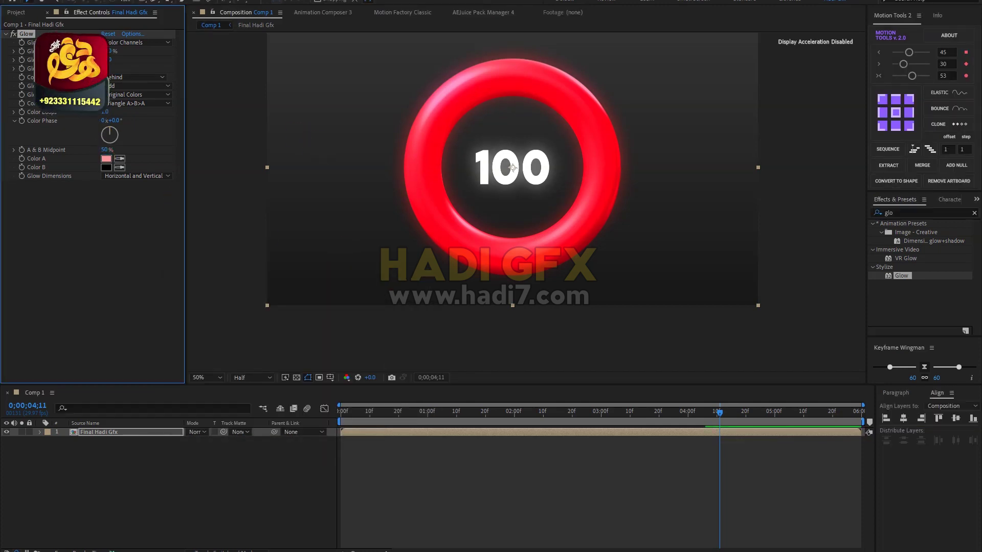
drag(109, 59, 131, 57)
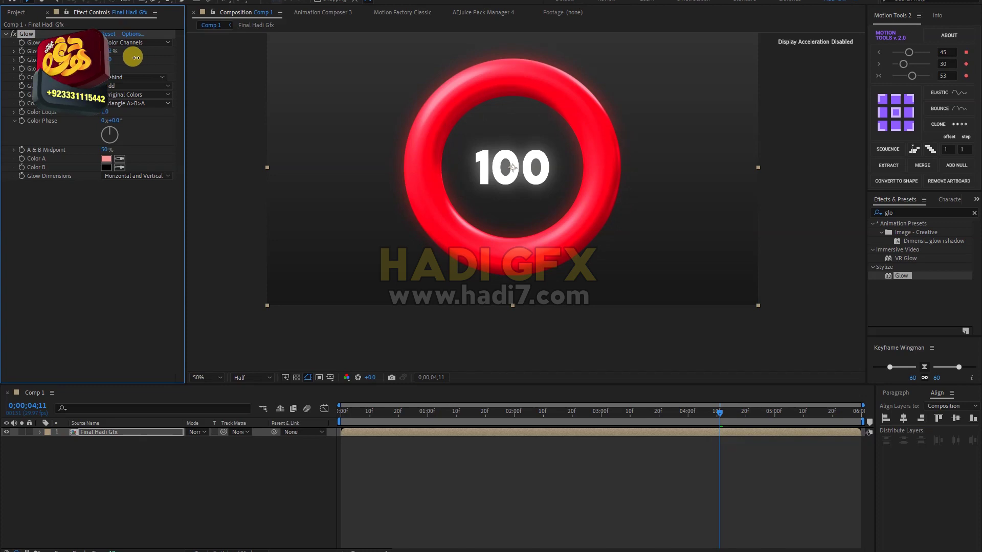
Toggle the glow off and on to compare, then play the animation from the start
click(13, 33)
click(13, 34)
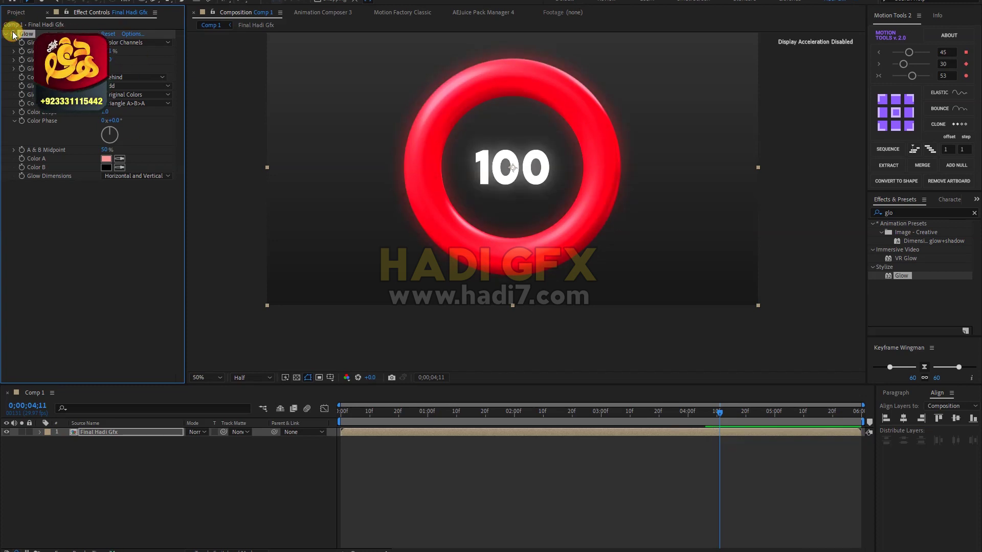
click(12, 34)
click(12, 34)
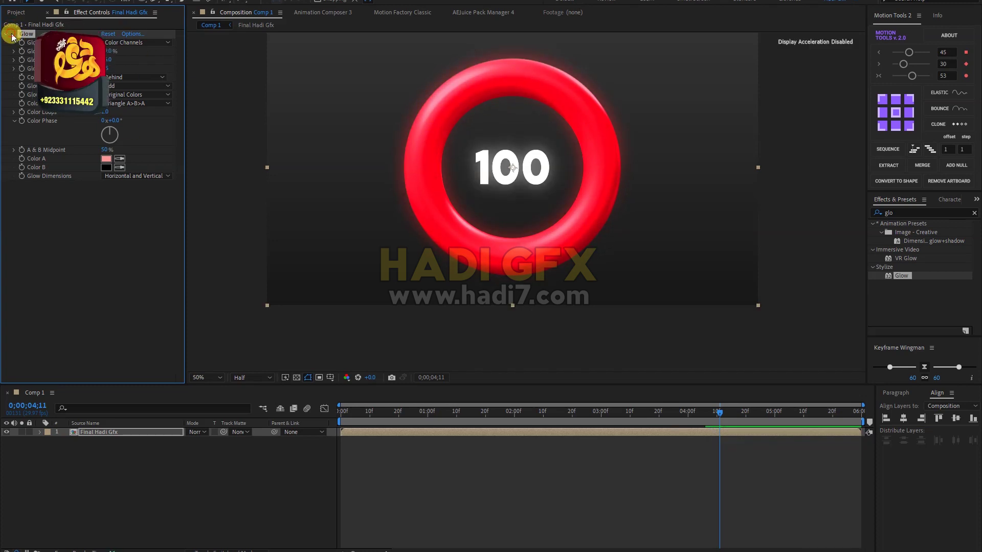
click(13, 33)
click(12, 34)
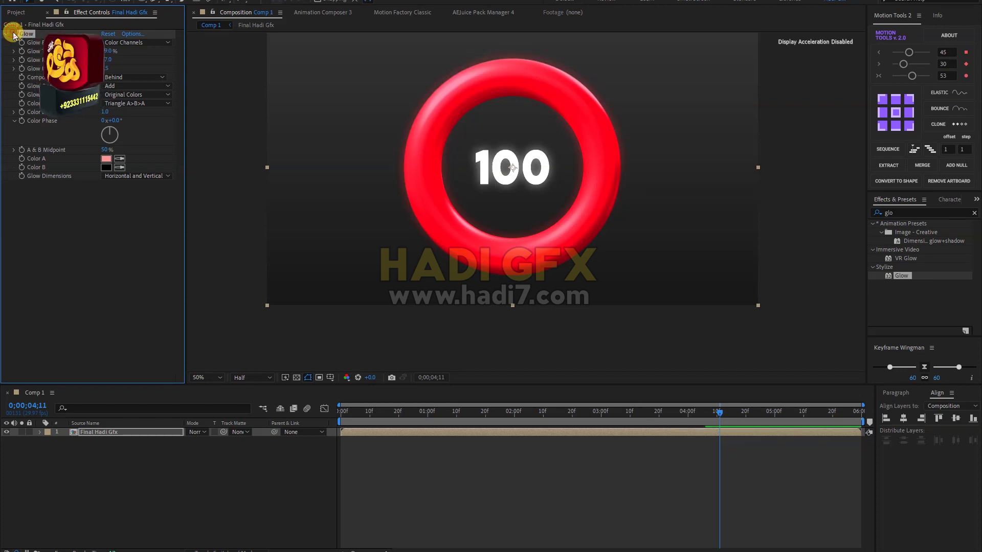
click(373, 444)
key(Home)
key(space)
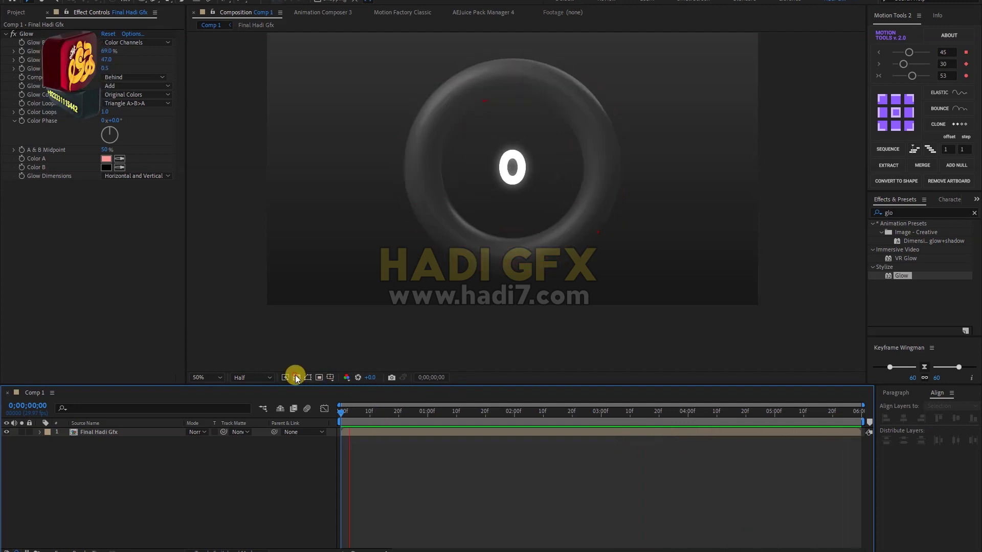
Open the Final Hadi Gfx precomp, preview it on a transparency grid, and start a Source Text expression
click(101, 432)
key(Delete)
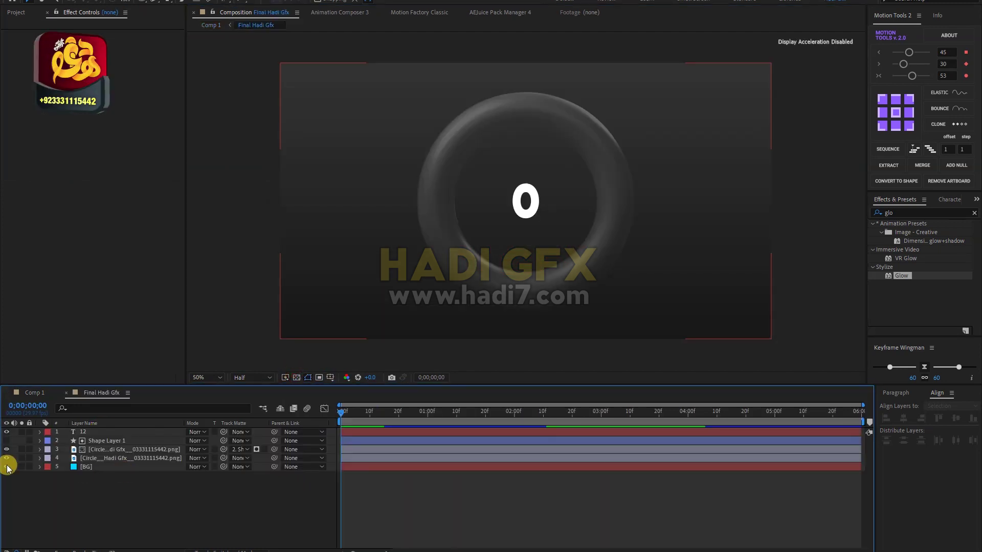
click(298, 378)
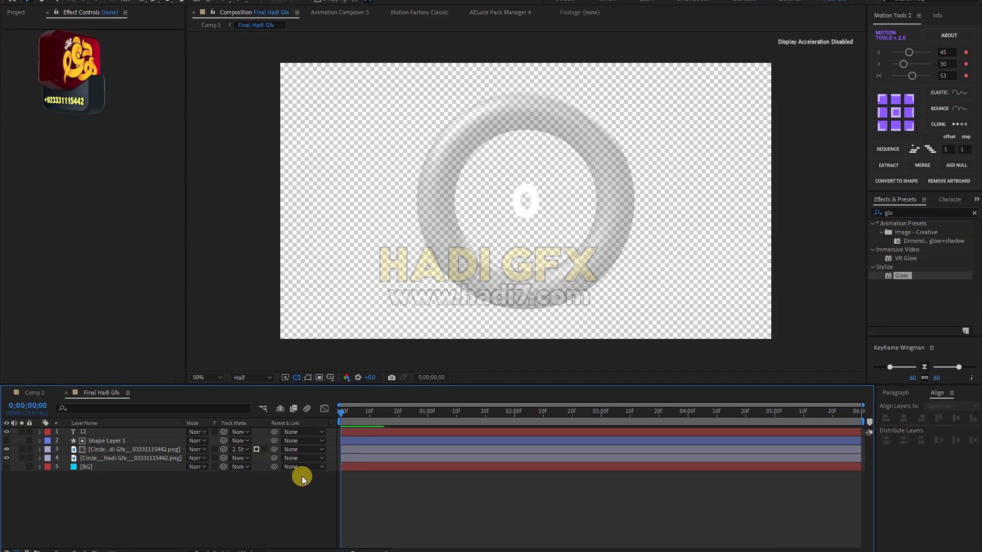
key(space)
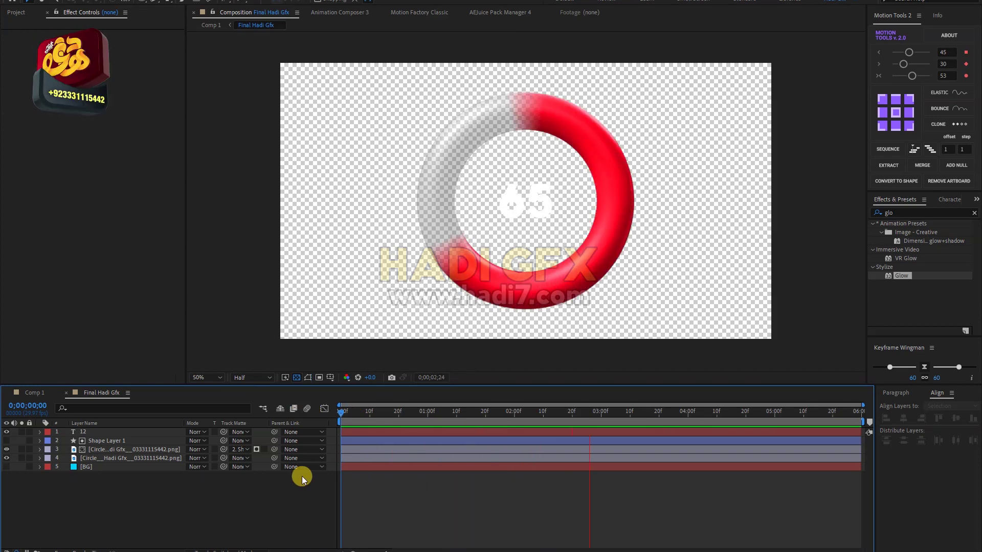
key(space)
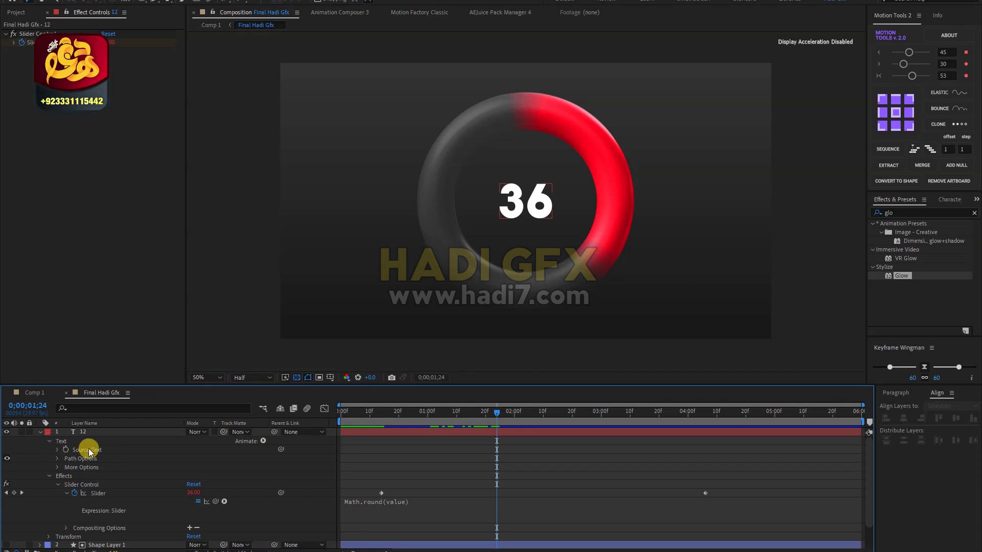
alt+click(66, 450)
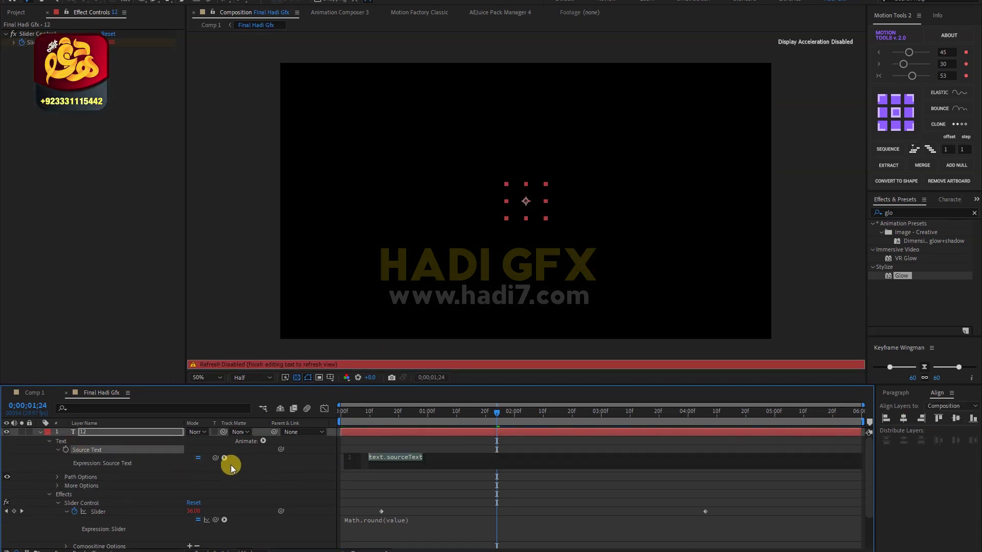
Link the counter's Source Text expression to the Slider's value
drag(224, 457, 30, 42)
drag(490, 419, 499, 418)
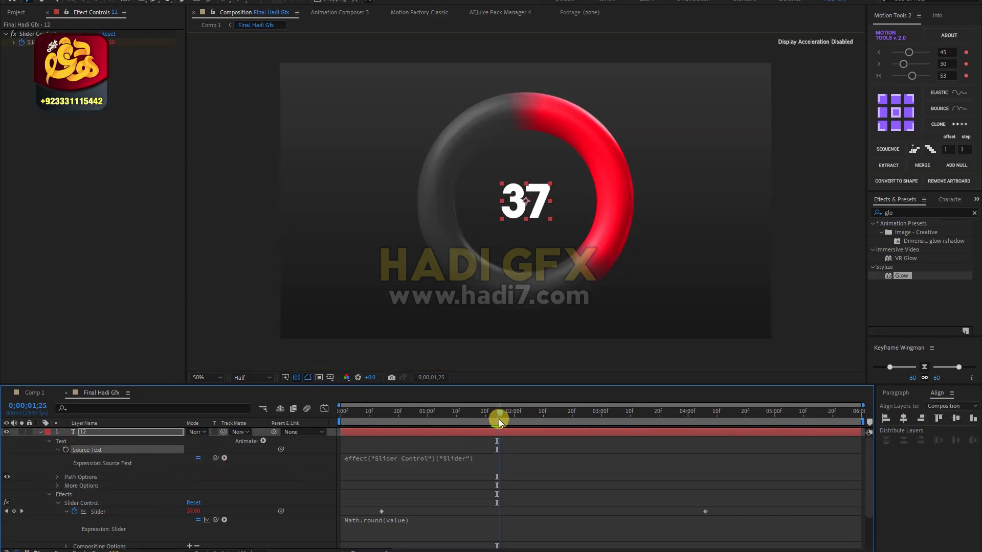
click(488, 457)
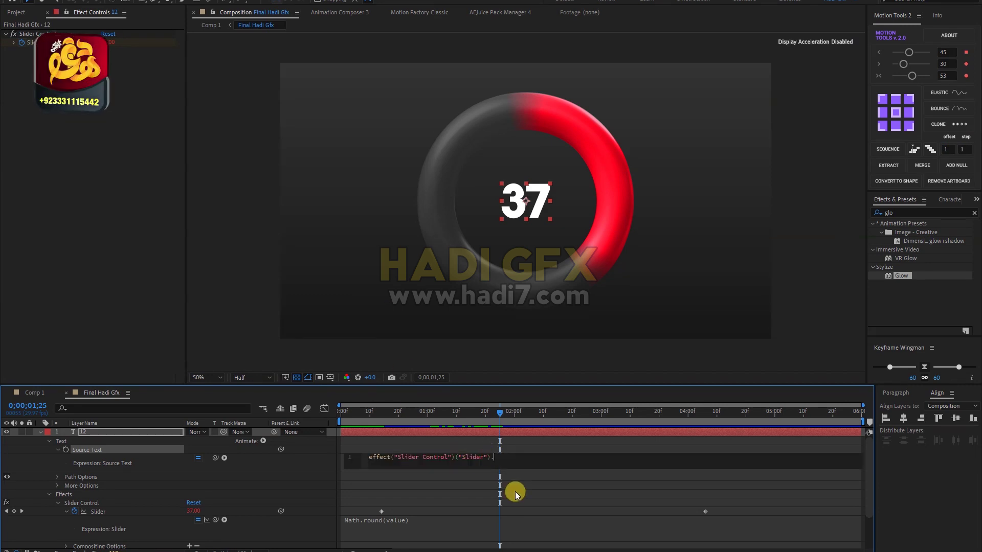
text(val)
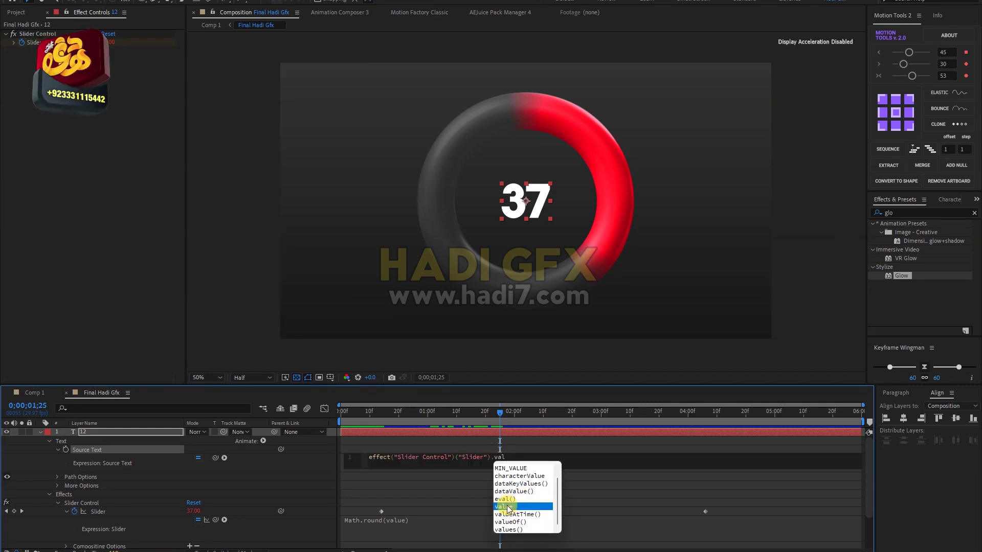
text(ue.)
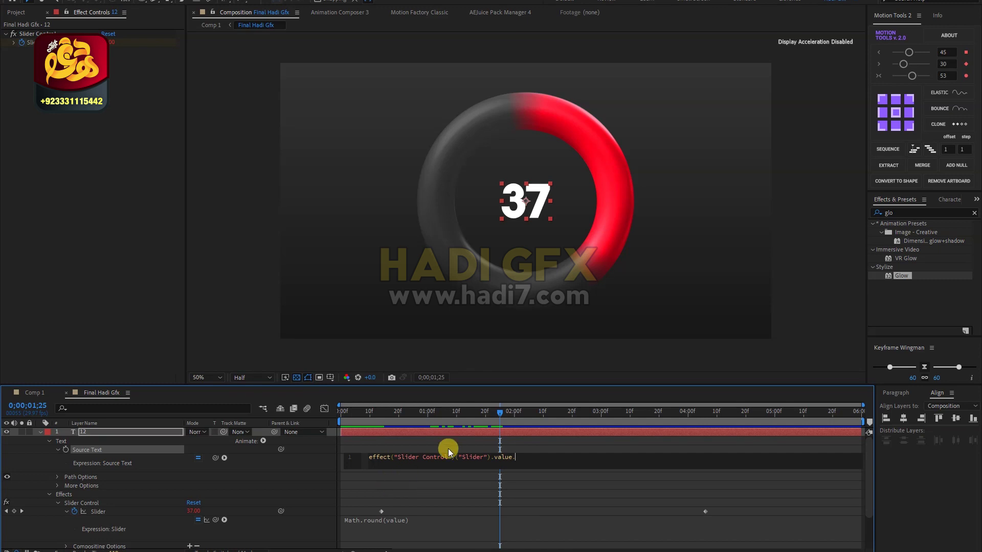
click(480, 419)
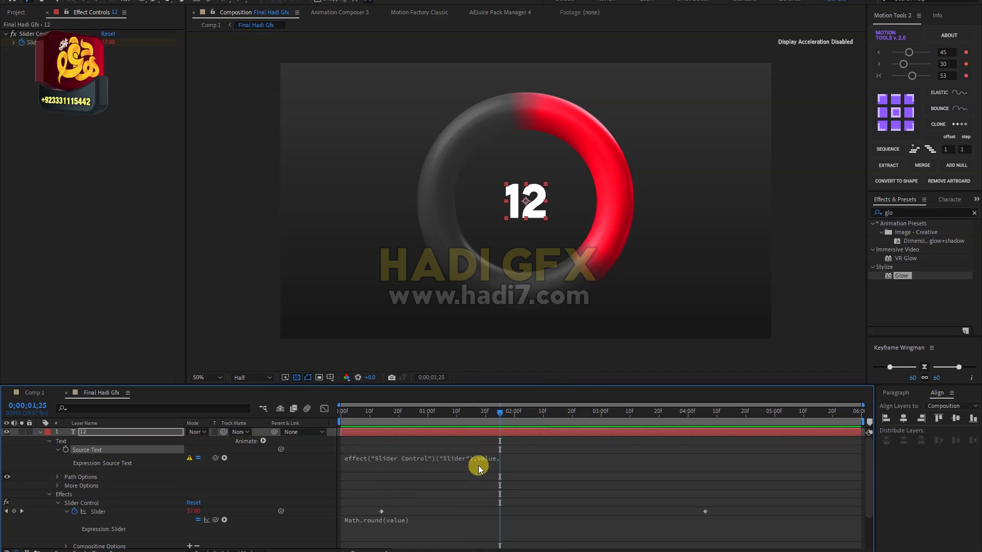
click(512, 459)
Append toFixed() to the expression so the counter shows whole numbers, and check it
click(515, 455)
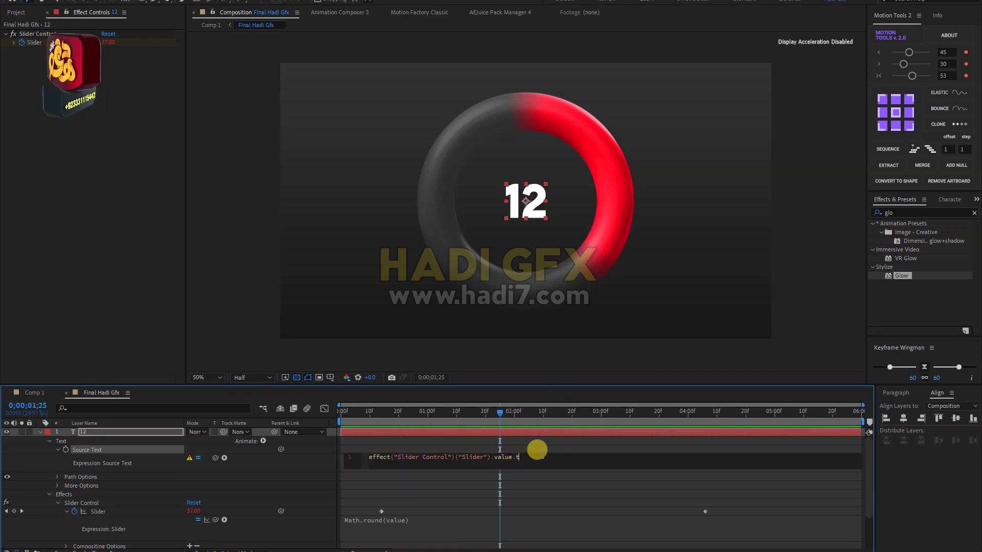
text(o)
text(Fixe)
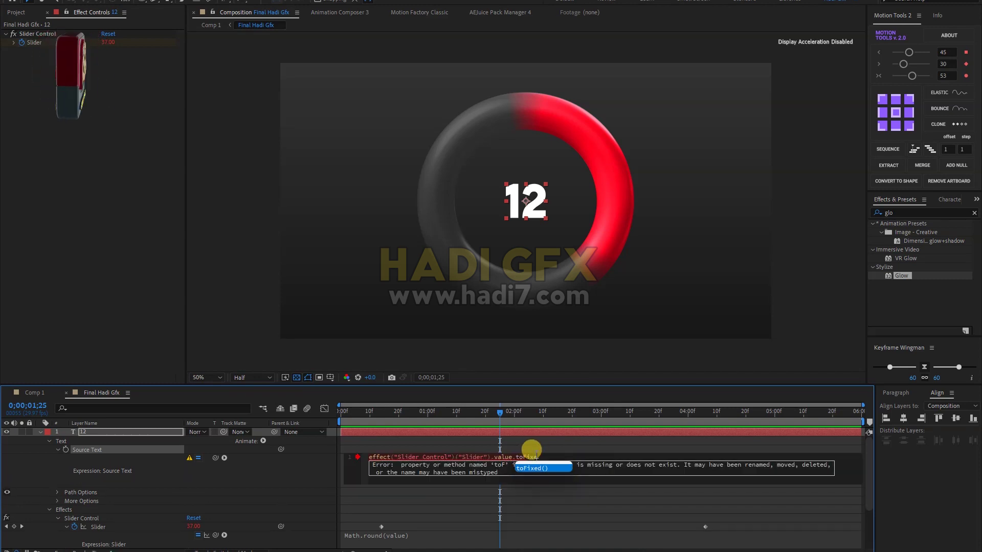
key(Return)
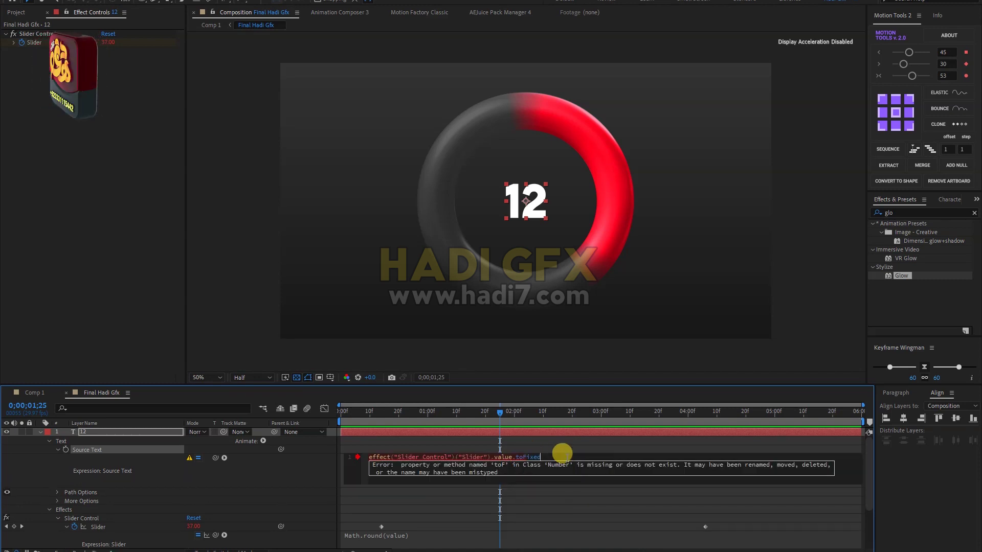
click(543, 498)
click(512, 418)
drag(513, 419, 523, 421)
Add a "%" sign to the expression and scrub to the end to confirm 100%
click(543, 457)
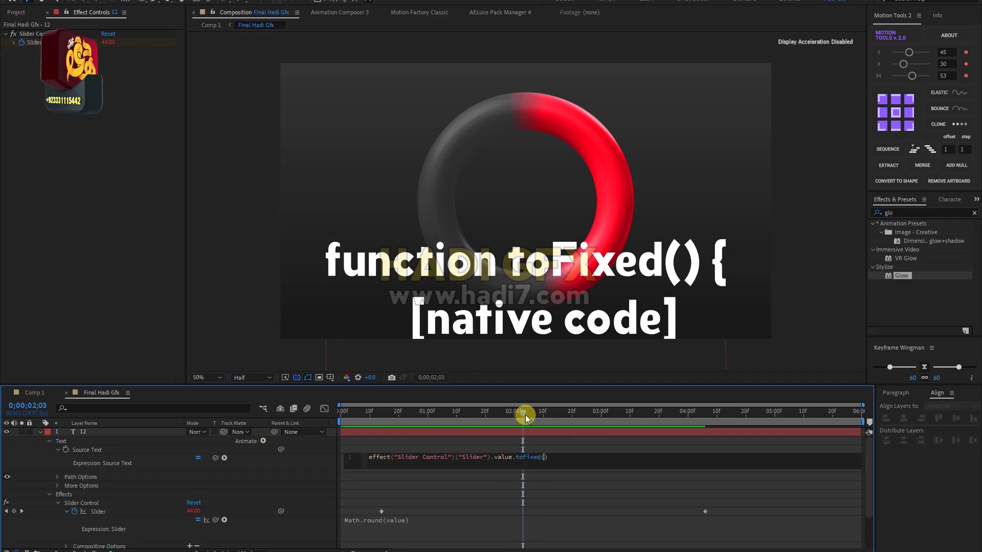
drag(526, 415, 532, 415)
click(553, 455)
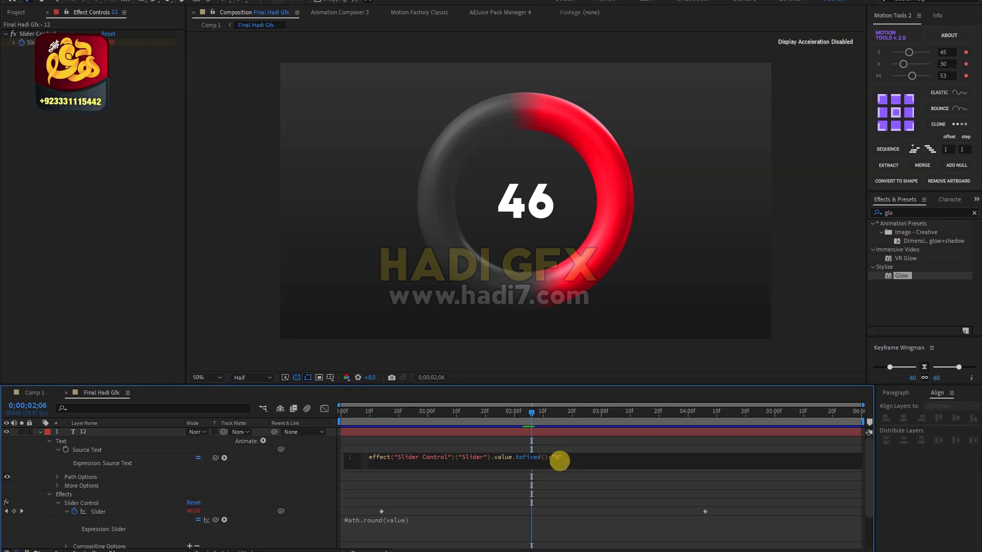
click(550, 412)
drag(549, 412, 772, 445)
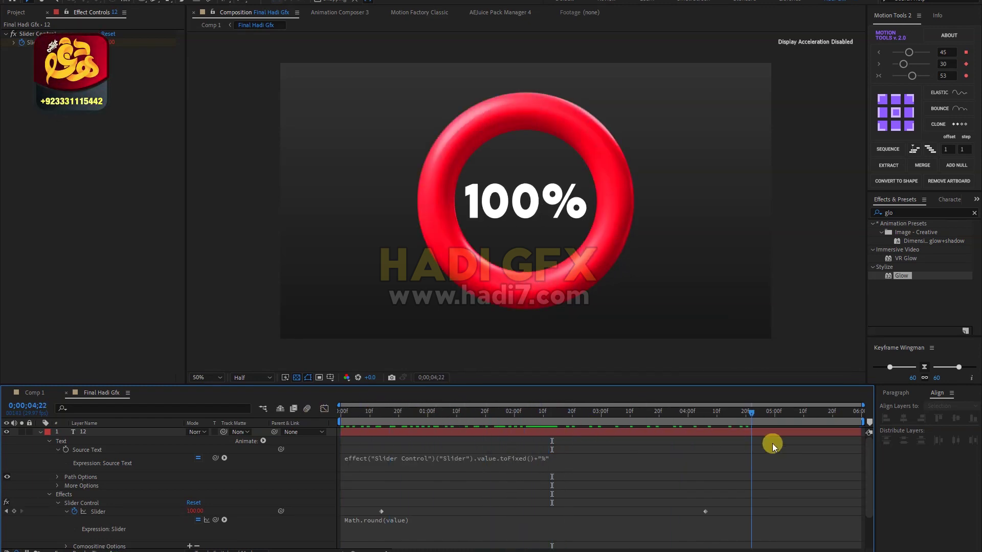